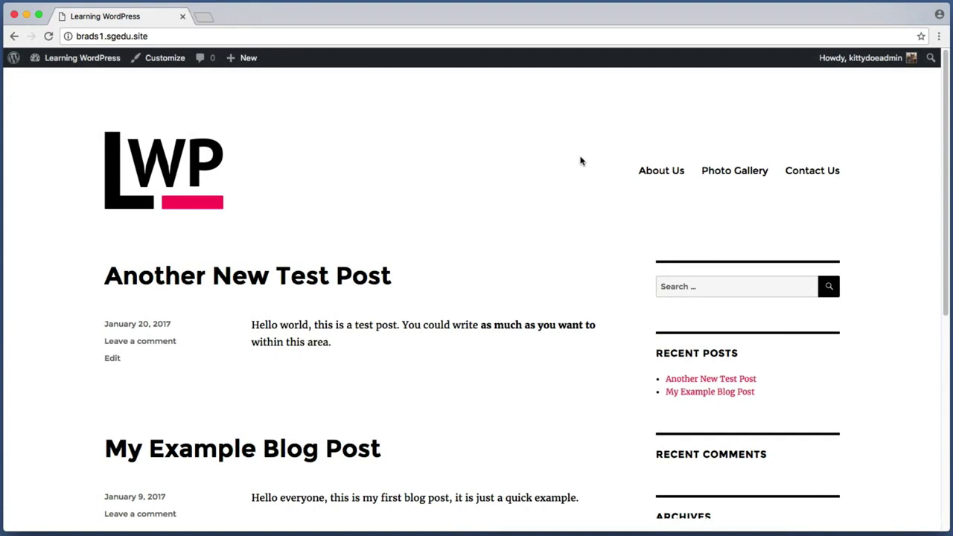
Open the site's About Us page and look at its placeholder sentence
key("super+shift+4")
left_click_drag(598, 138, 884, 203)
left_click(679, 178)
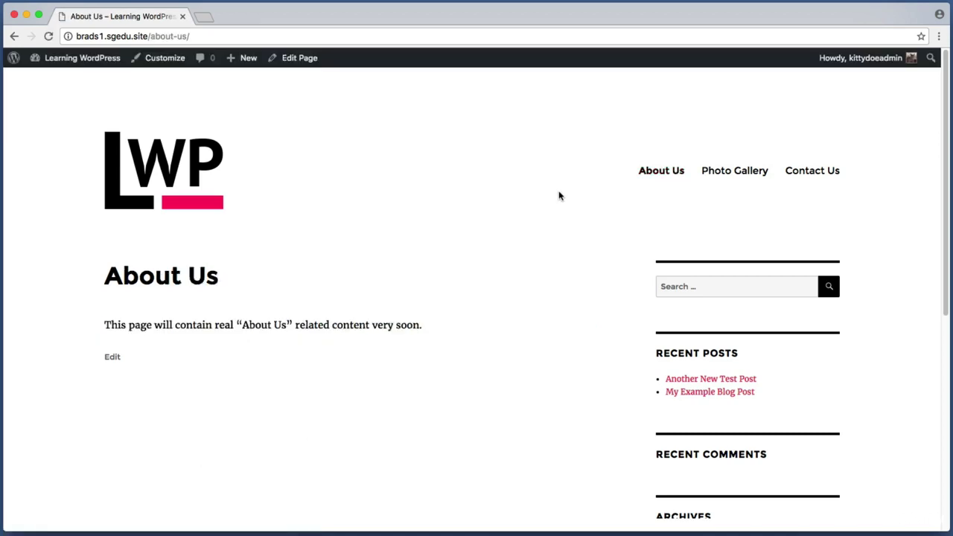
key("super+shift+4")
left_click_drag(84, 306, 443, 338)
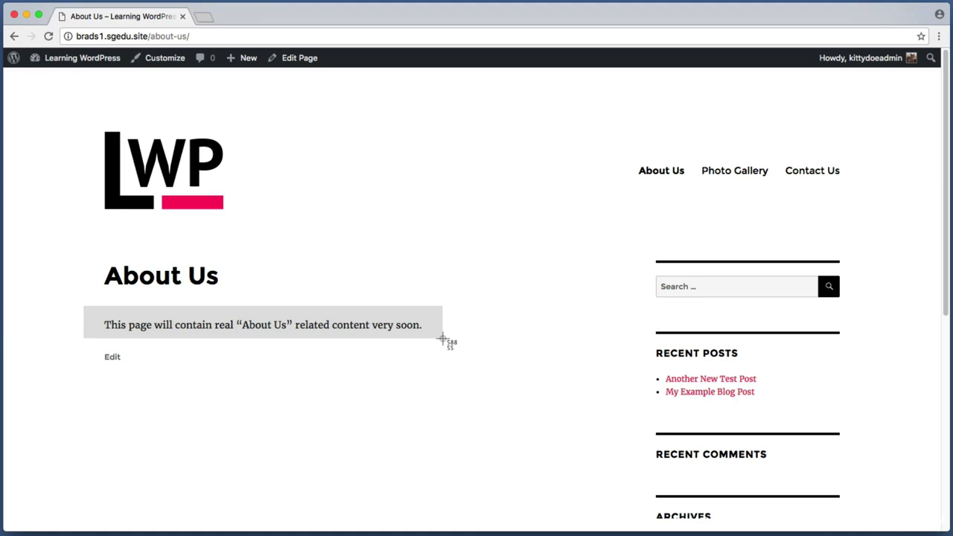
left_click_drag(442, 339, 442, 339)
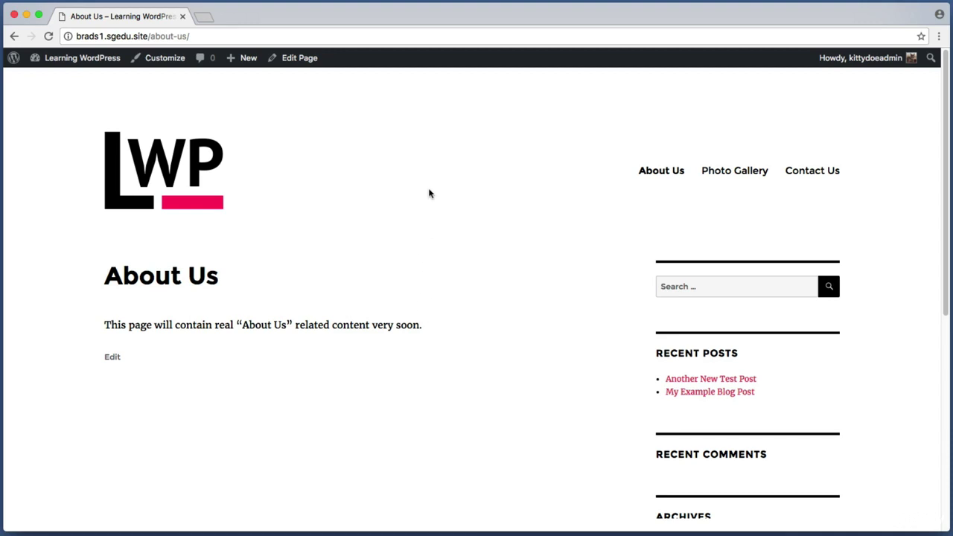
Open the About Us page for editing
key("super+shift+4")
left_click_drag(318, 51, 1, 24)
key("super+shift+4")
left_click_drag(262, 91, 327, 45)
left_click(305, 59)
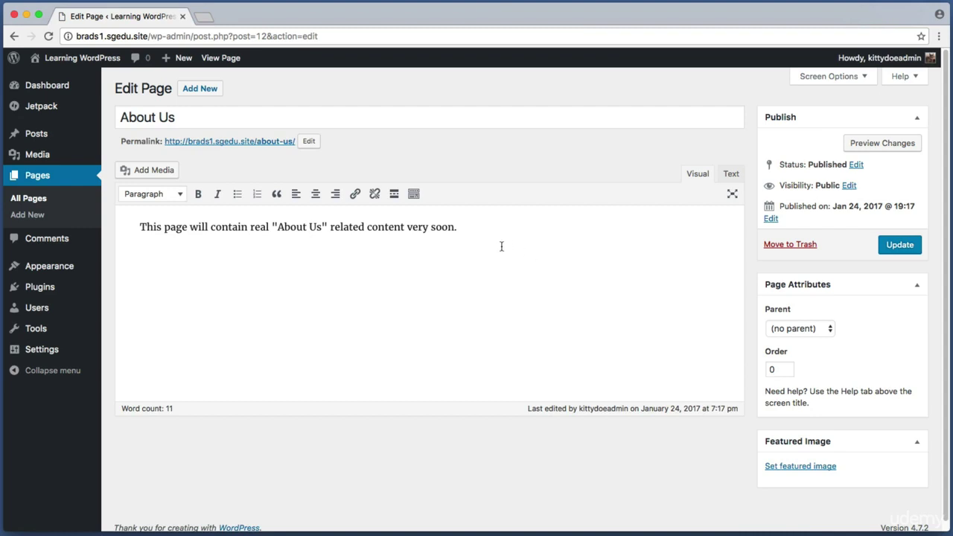
Replace the page's body text with "This business is our pride and joy. We've been around for a long time."
left_click_drag(466, 227, 166, 218)
key("BackSpace")
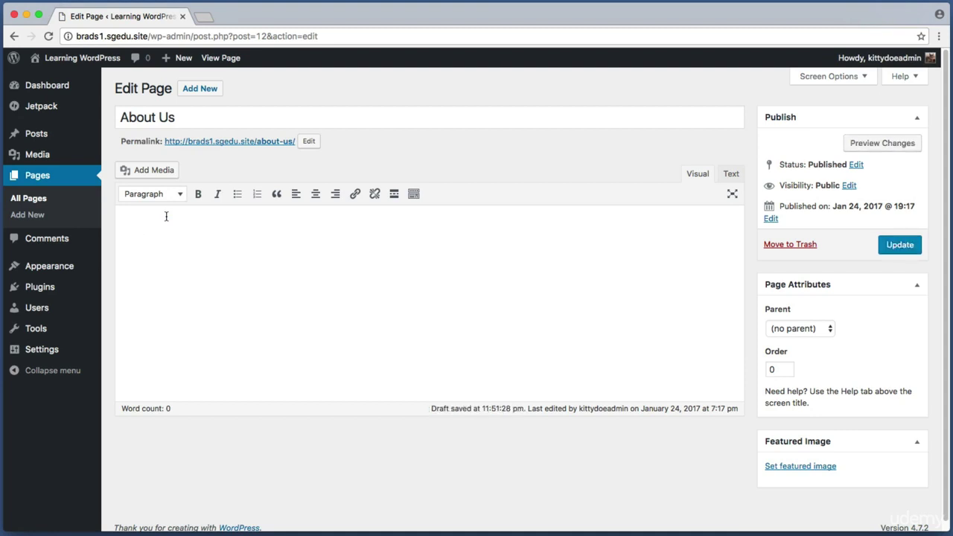
type("This business is our pride and ")
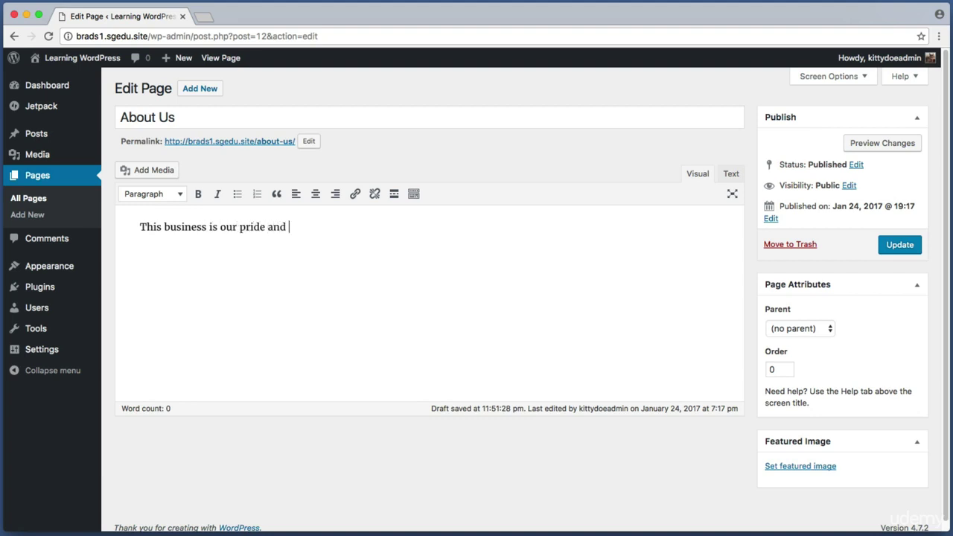
type("joy. We've been around for a l")
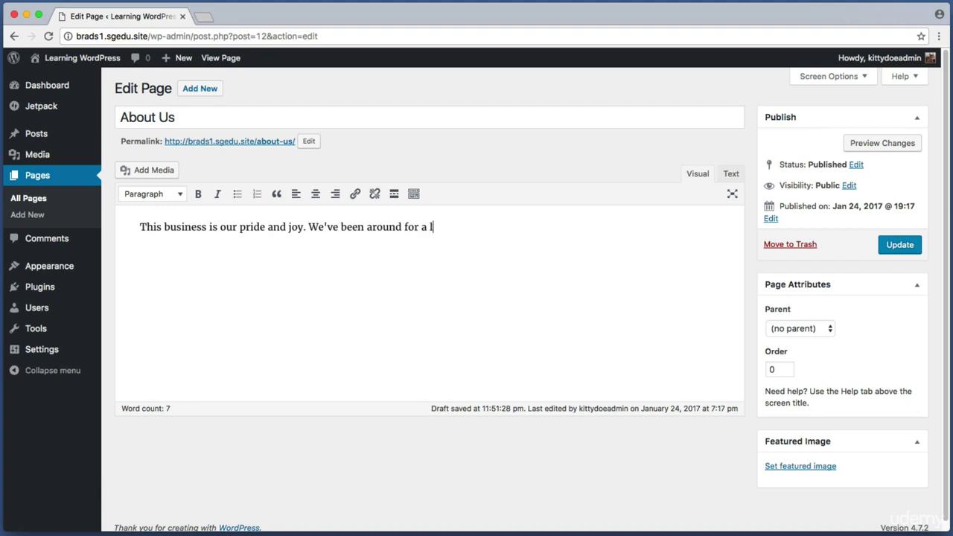
type("ong time.")
triple_click(171, 233)
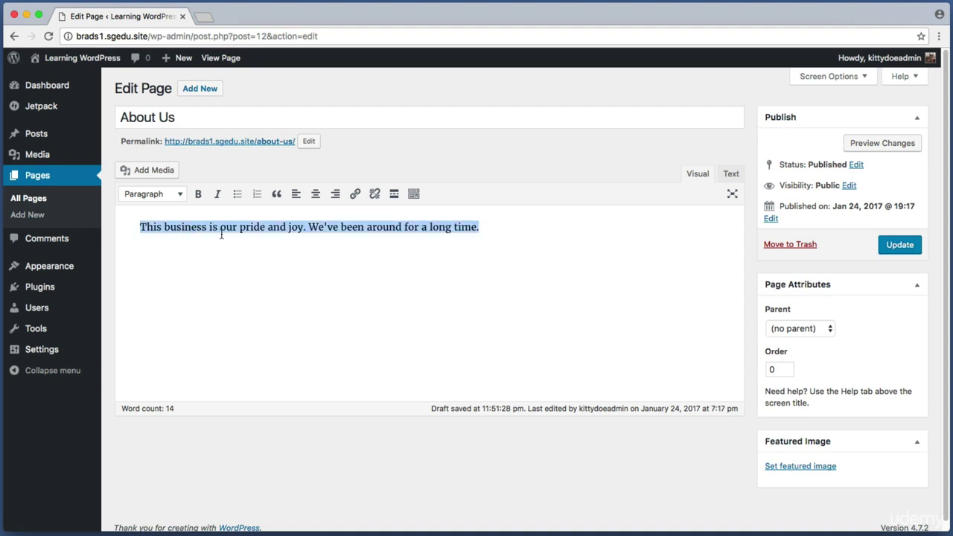
Paste the copied Lorem ipsum text after the sentence and start a new paragraph below it
left_click(537, 241)
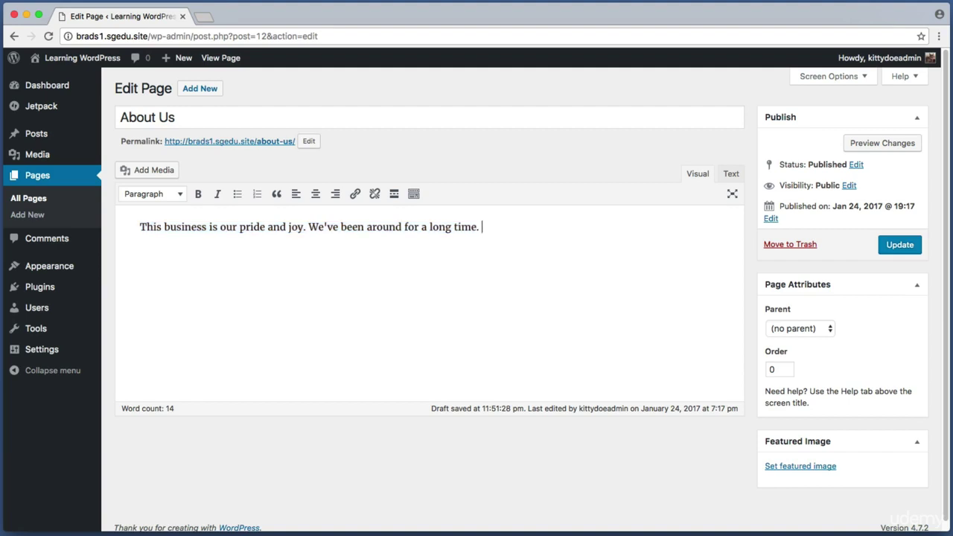
right_click(525, 230)
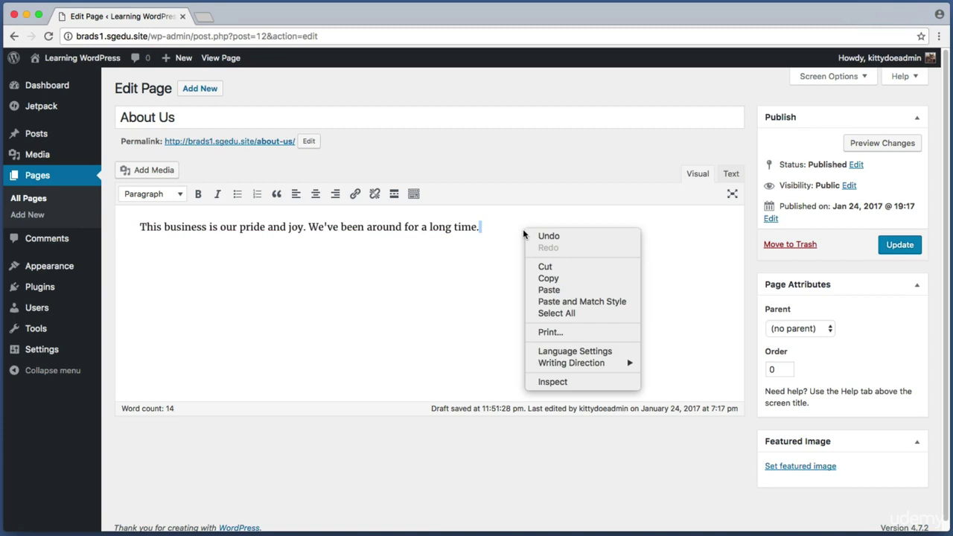
left_click(510, 230)
right_click(510, 231)
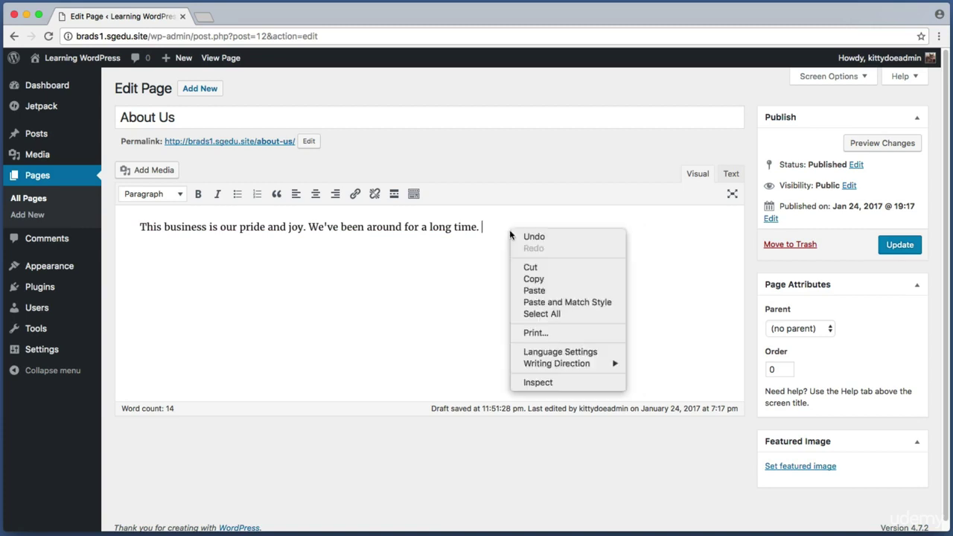
left_click(536, 291)
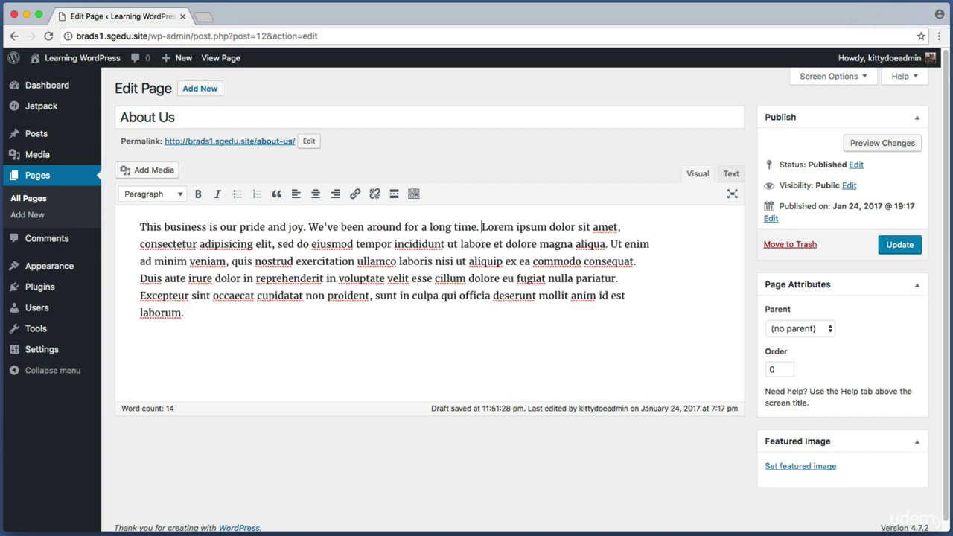
key("super+a")
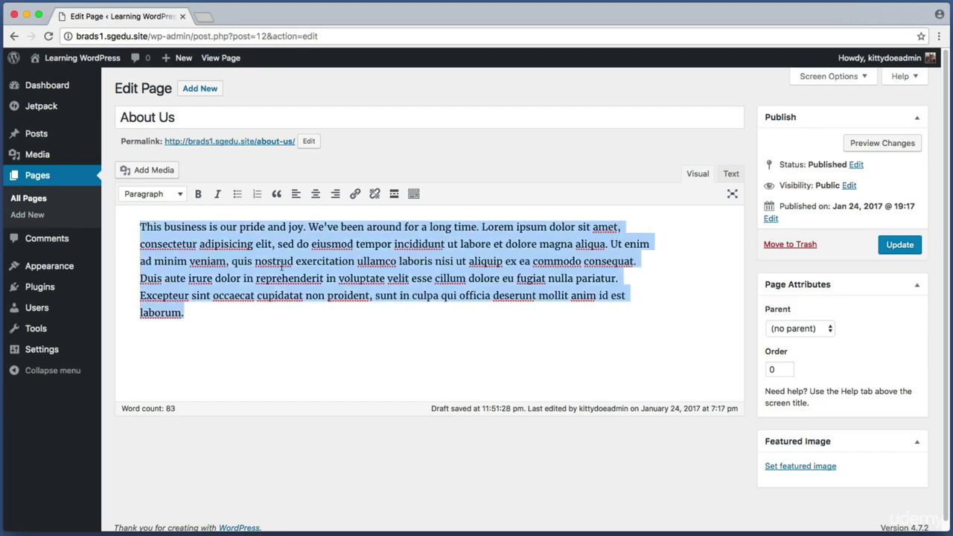
left_click(332, 316)
left_click_drag(223, 307, 103, 202)
left_click(260, 315)
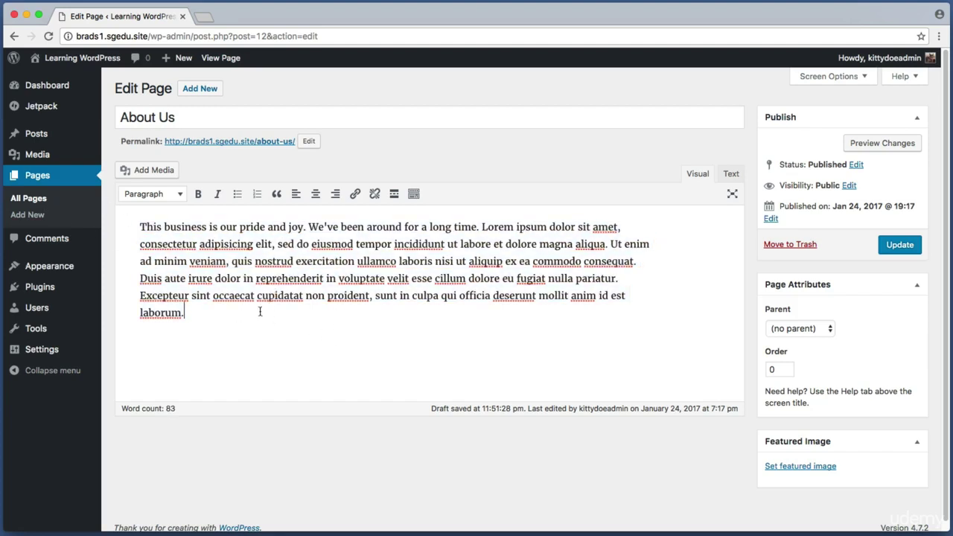
key("Return")
key("super+shift+4")
left_click_drag(144, 335, 618, 386)
Switch to the YouTube window with the Channel Update video and show the video's sharing options
key("super+grave")
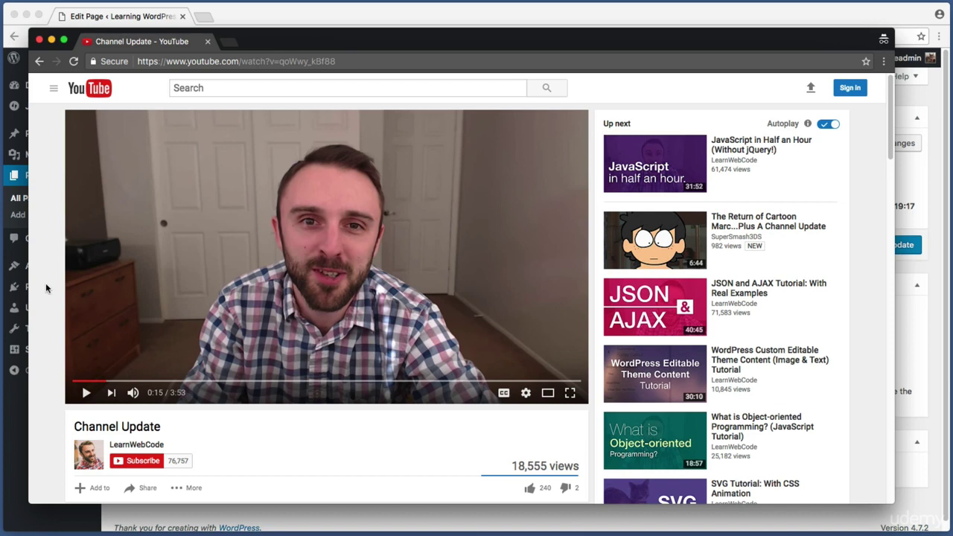
key("super+shift+4")
left_click_drag(61, 407, 248, 475)
left_click_drag(115, 476, 165, 500)
scroll(50, 430, "down", 1)
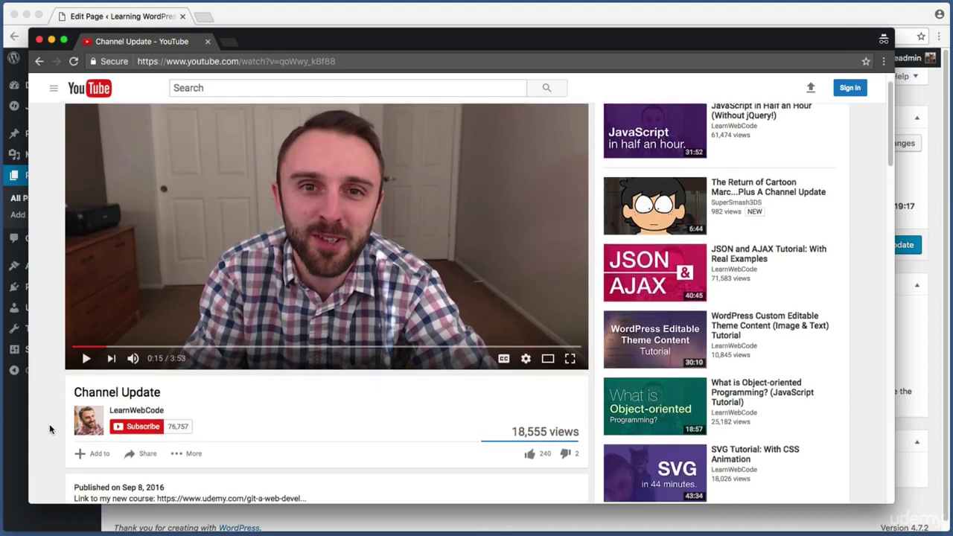
scroll(49, 430, "down", 2)
key("super+shift+4")
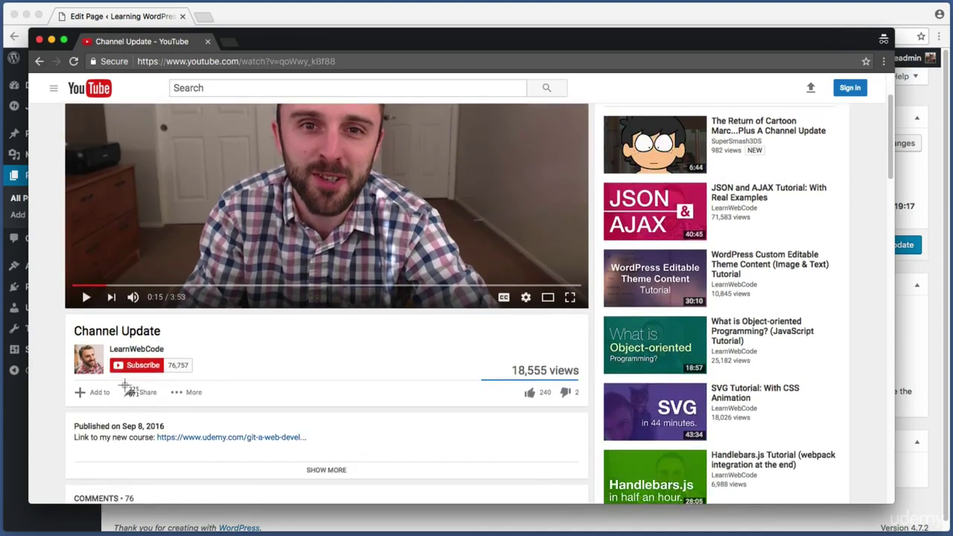
left_click_drag(124, 386, 162, 400)
left_click(141, 392)
key("super+shift+4")
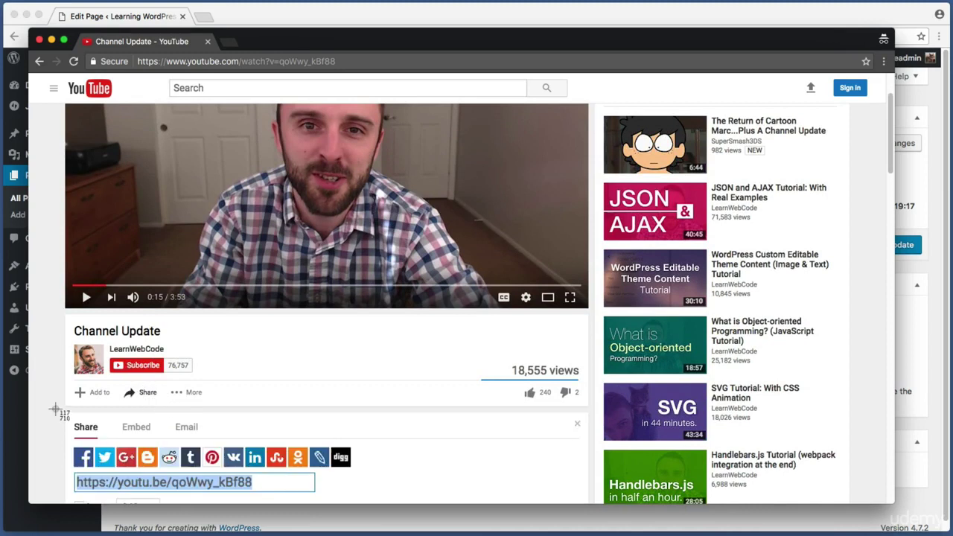
left_click_drag(56, 410, 213, 443)
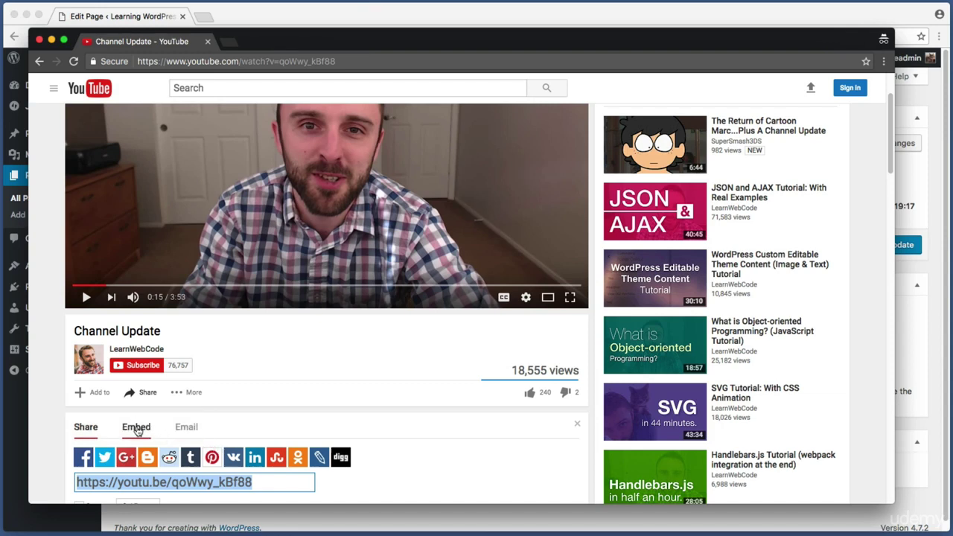
Copy the Channel Update video's iframe embed code and close the YouTube window
left_click(137, 430)
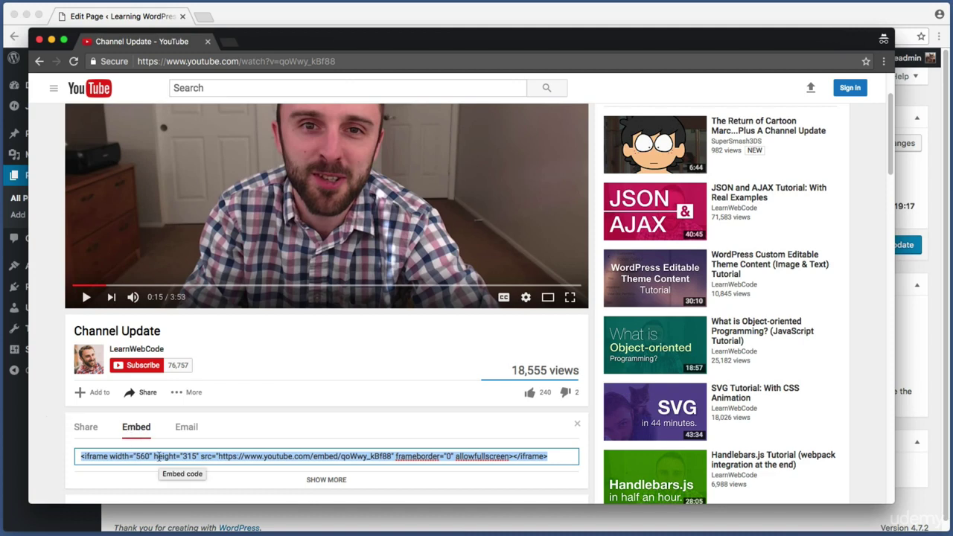
left_click_drag(564, 456, 73, 454)
key("super+c")
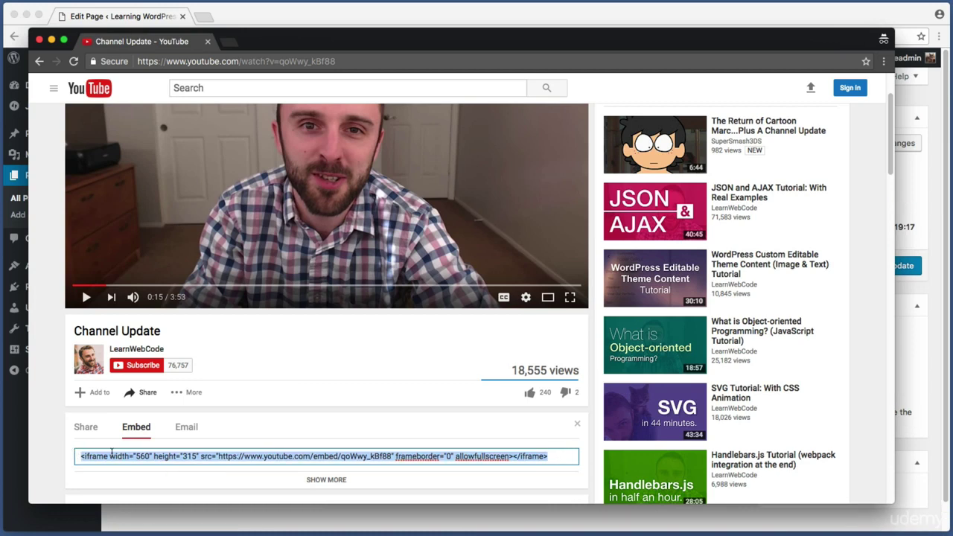
right_click(113, 456)
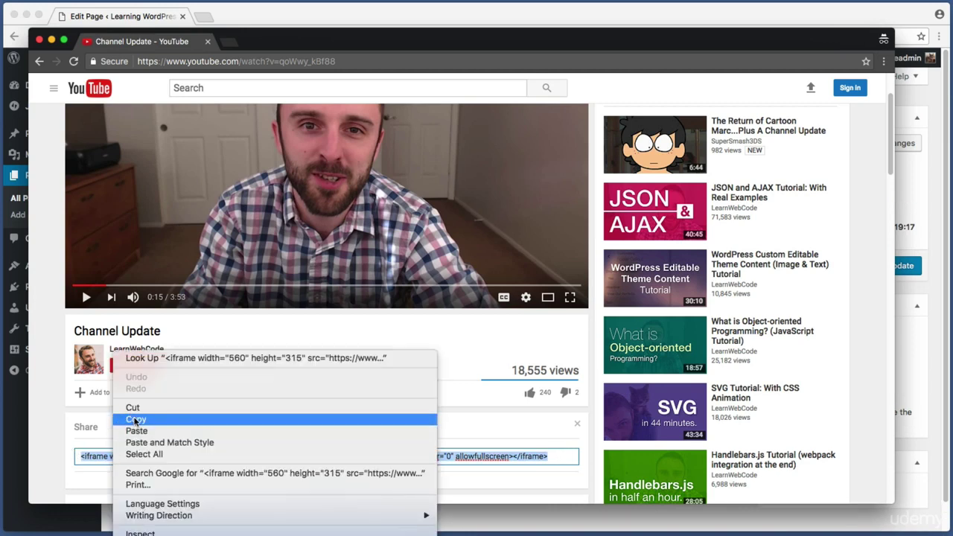
left_click(143, 420)
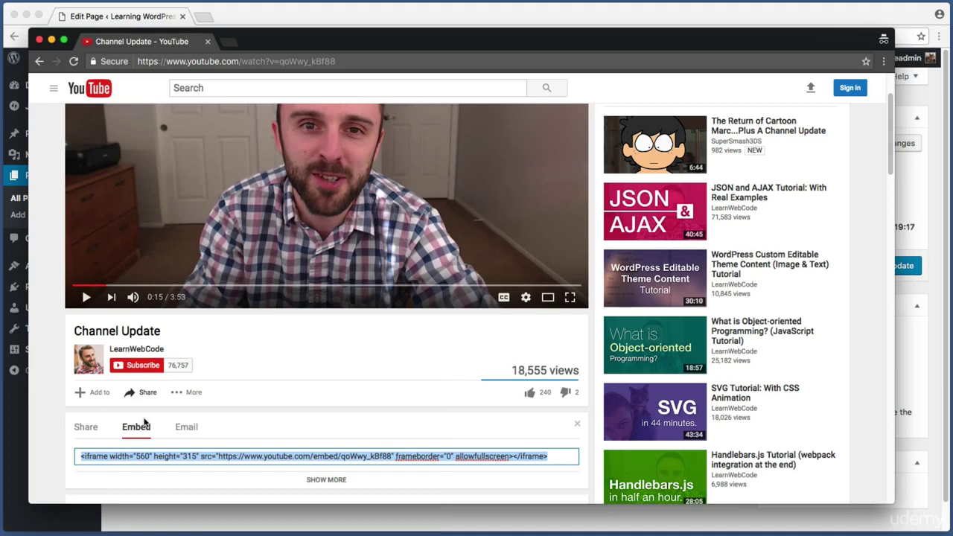
key("super+w")
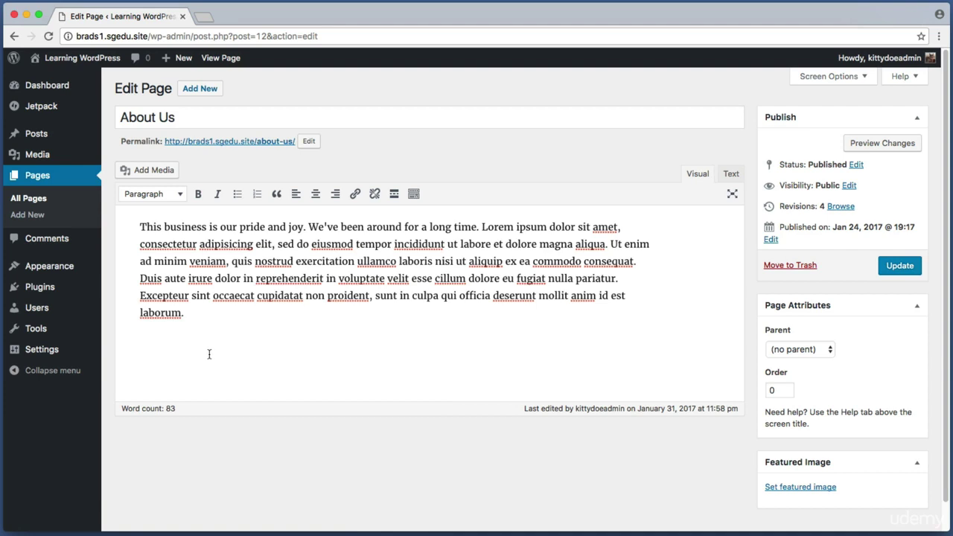
Switch the page content to Text mode and delete the &nbsp; line below the paragraph
key("super+shift+4")
left_click_drag(671, 159, 750, 182)
key("super+a")
left_click(233, 362)
left_click(731, 175)
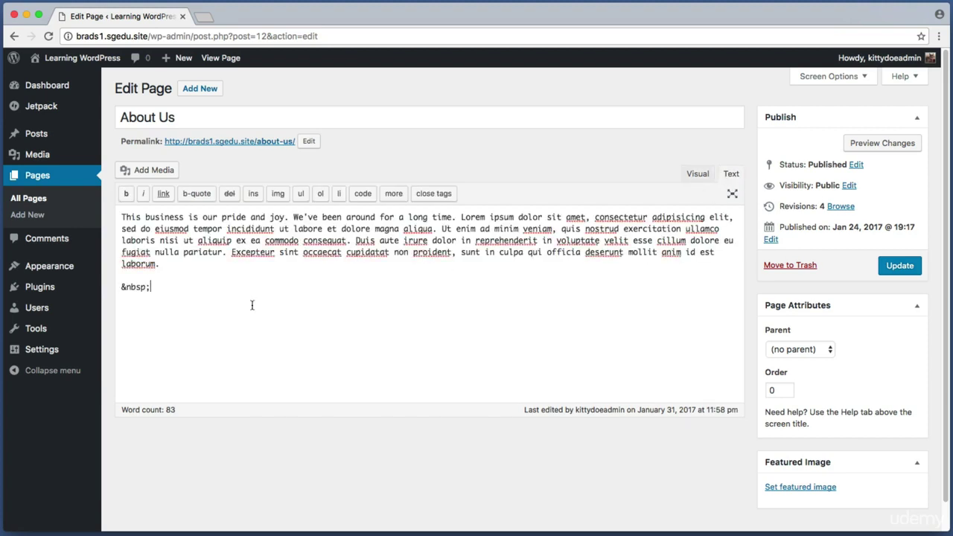
left_click(201, 292)
key("BackSpace")
key("BackSpace")
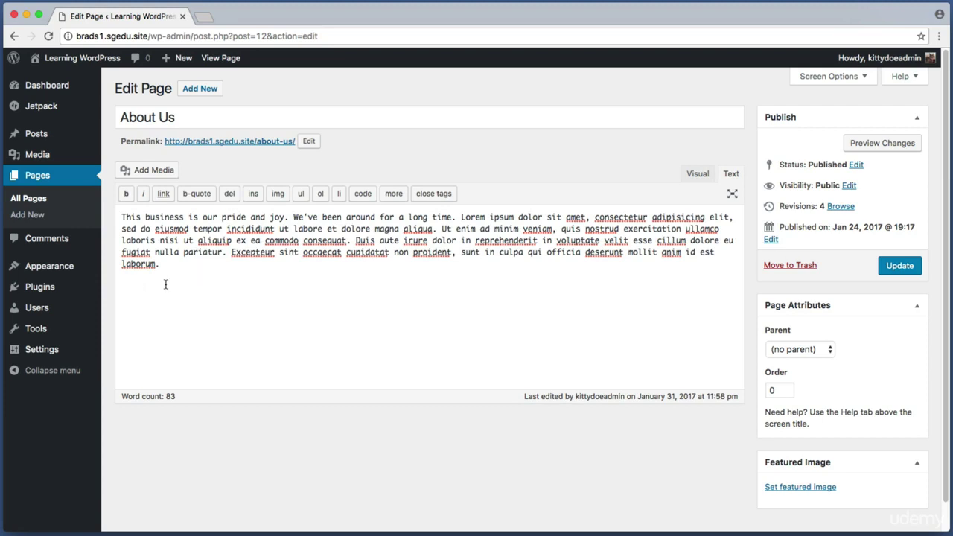
Paste the YouTube iframe code below the paragraph and separate the two with a blank line
right_click(133, 286)
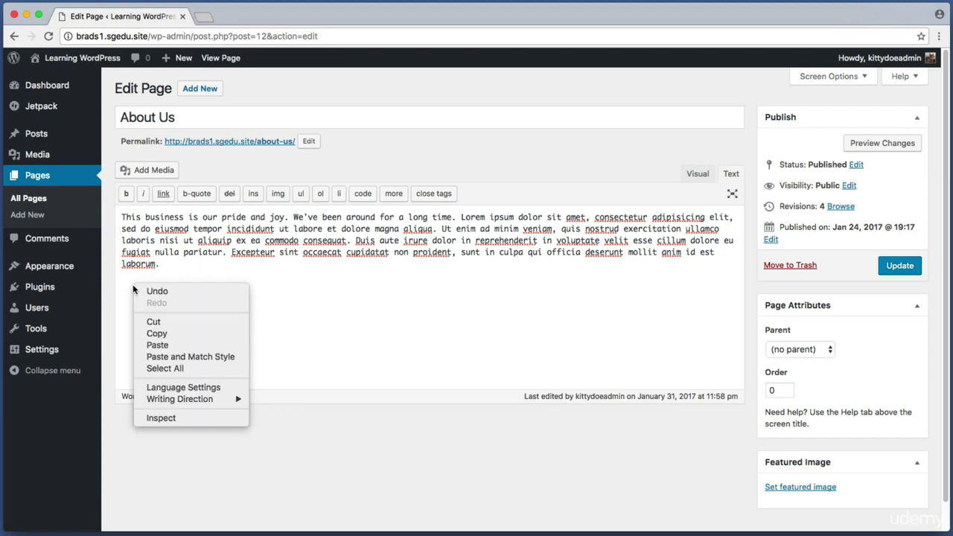
left_click(158, 345)
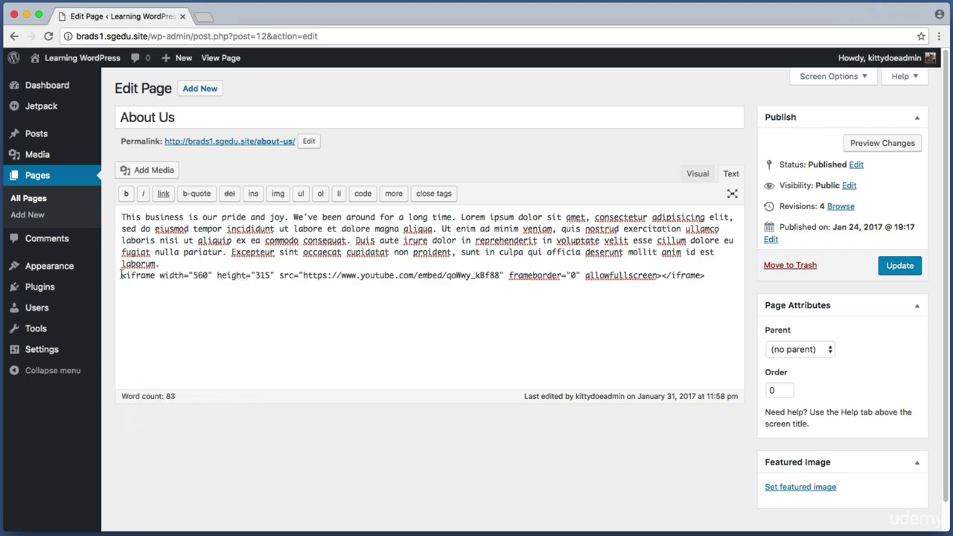
left_click_drag(120, 275, 706, 277)
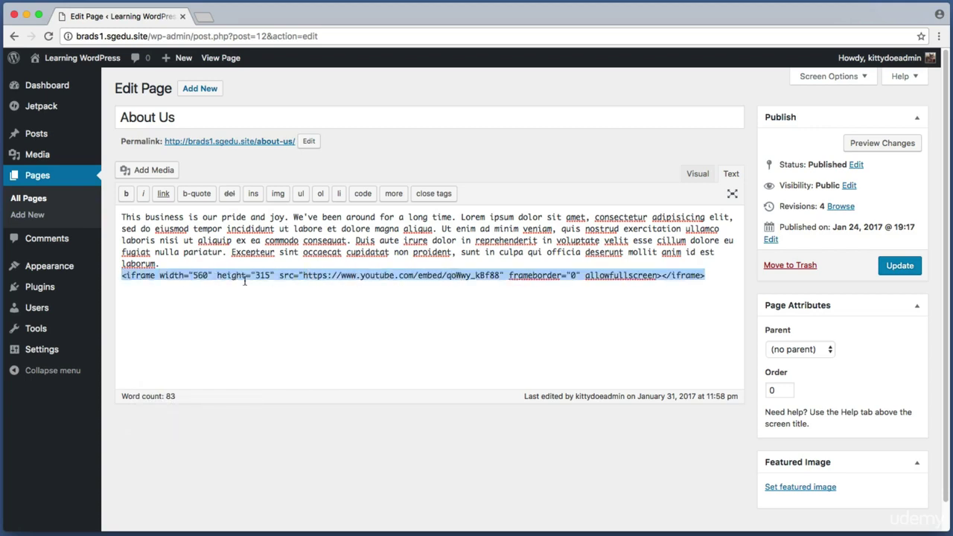
left_click(121, 276)
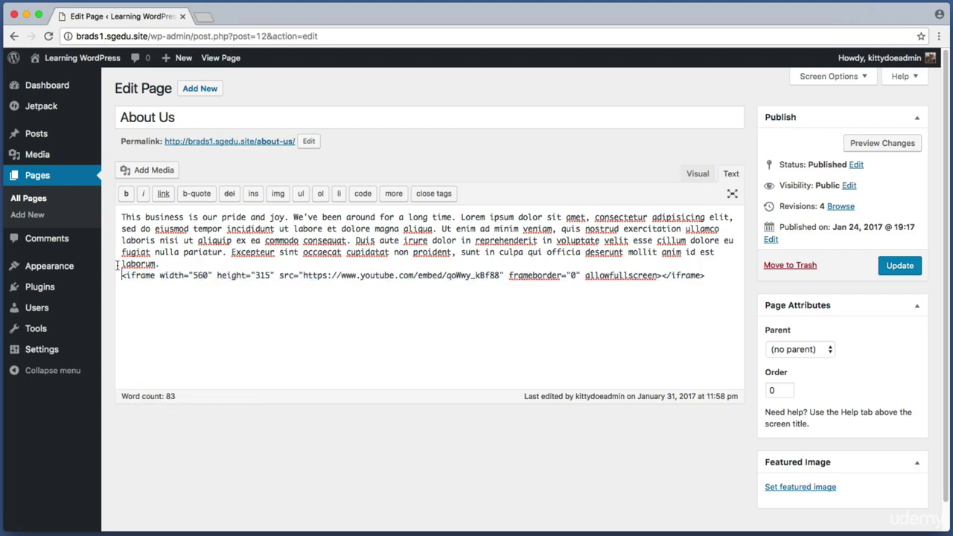
key("Return")
left_click_drag(178, 269, 116, 225)
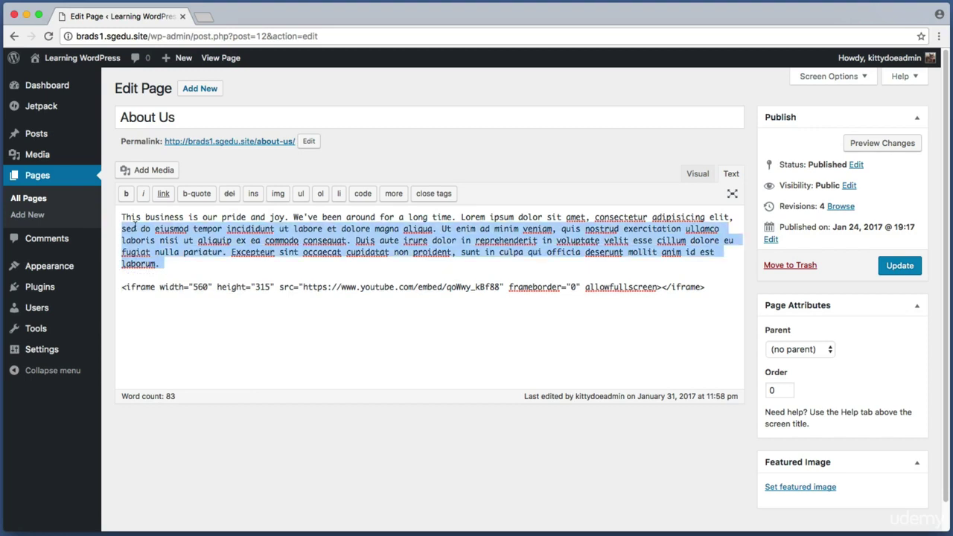
left_click(273, 285)
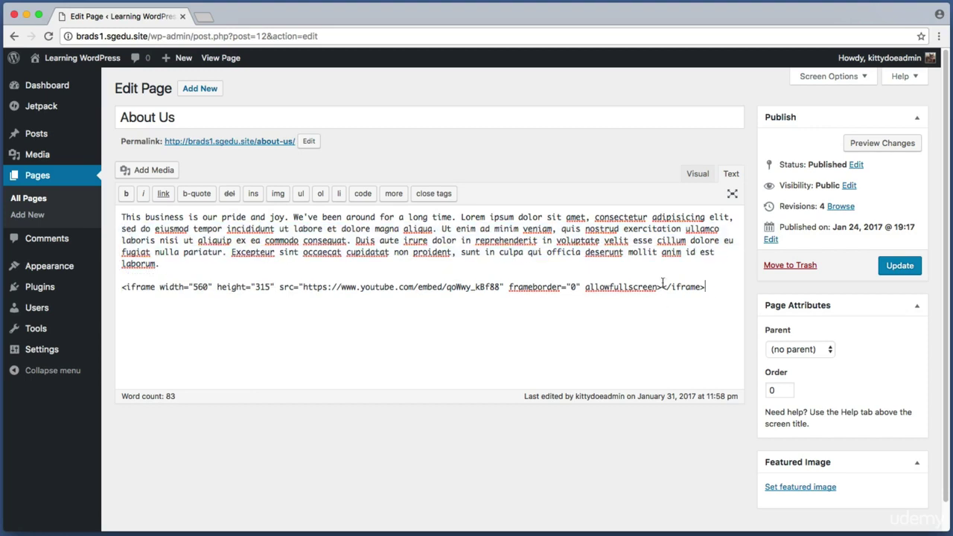
left_click_drag(704, 287, 304, 287)
left_click(375, 286)
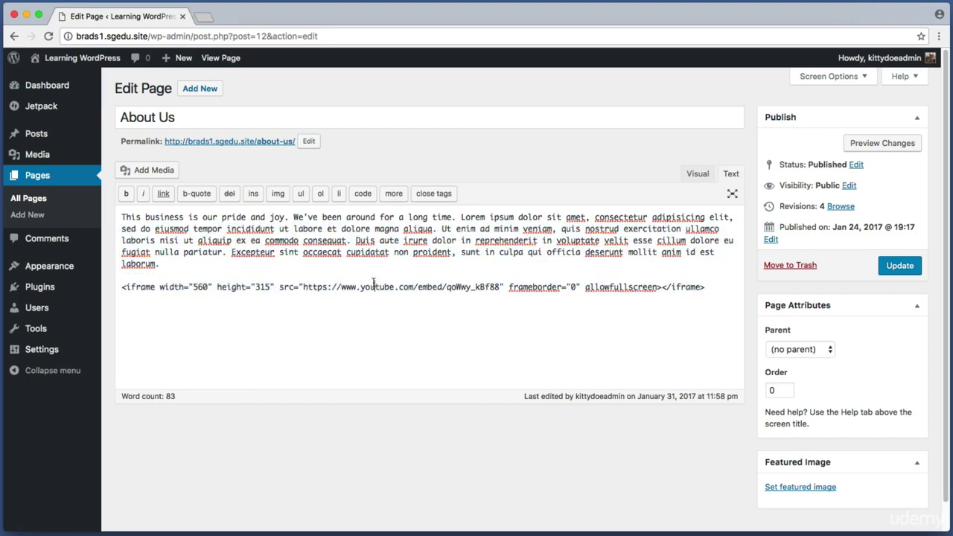
Return the page content to Visual mode and check the embedded video below the paragraph
left_click_drag(677, 164, 708, 185)
left_click(695, 174)
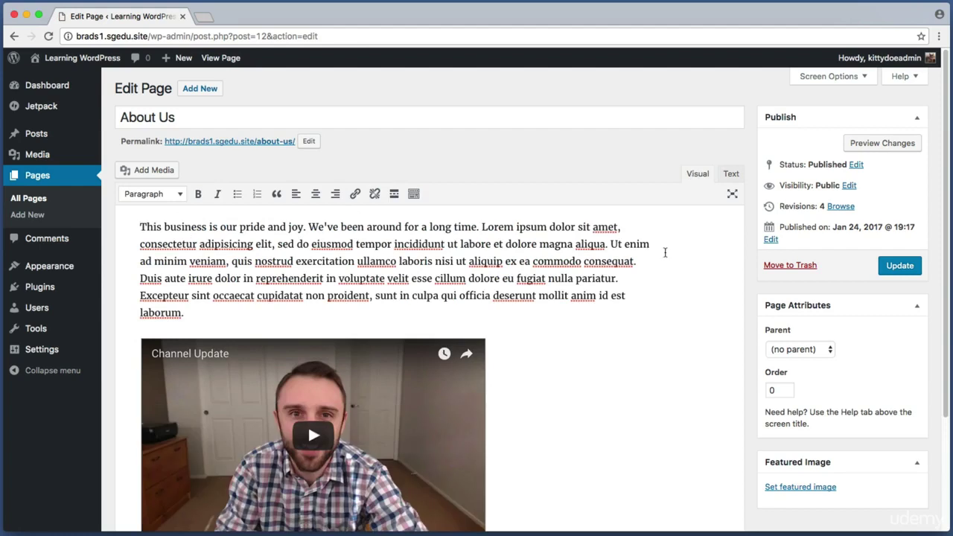
scroll(665, 252, "down", 1)
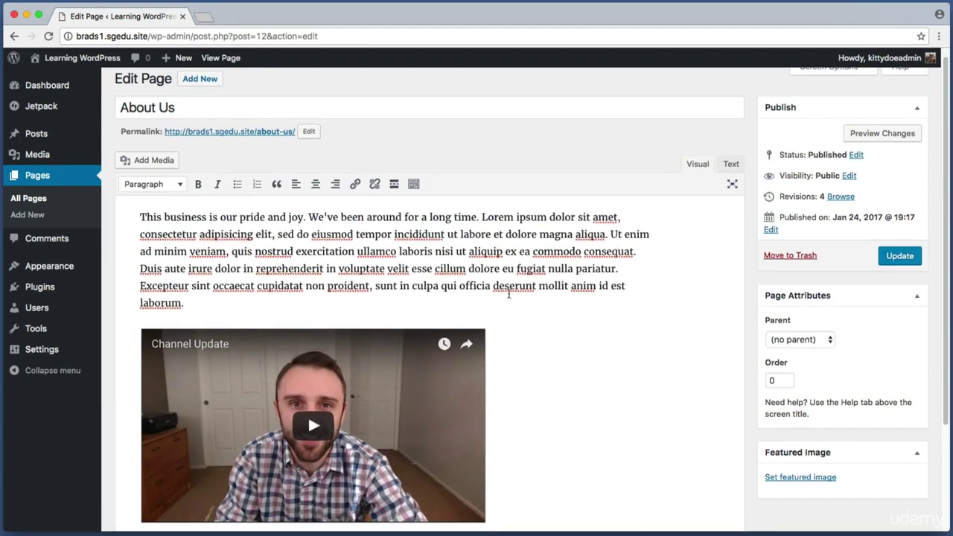
Update the About Us page with the embedded video and open the published page
key("super+shift+4")
left_click_drag(861, 241, 928, 272)
left_click(918, 261)
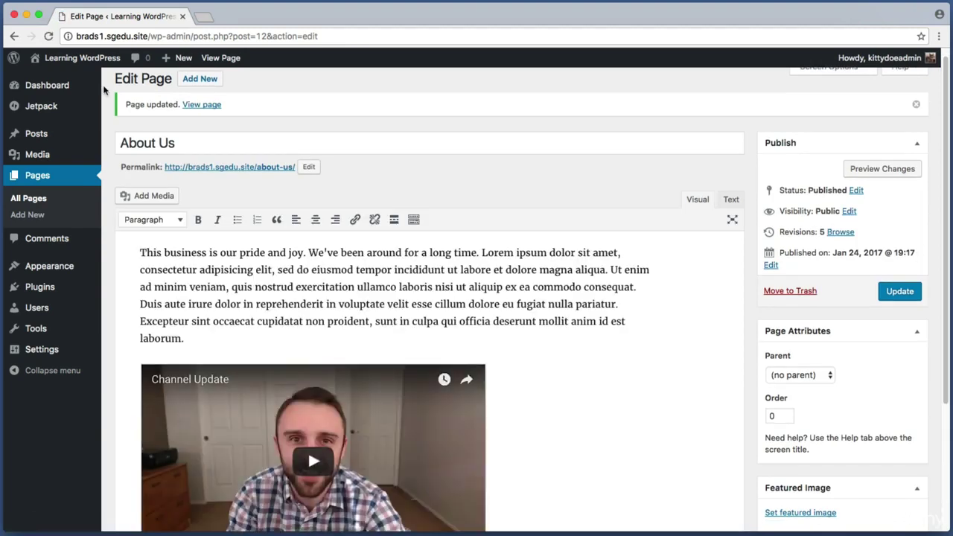
key("super+shift+4")
left_click_drag(108, 91, 264, 120)
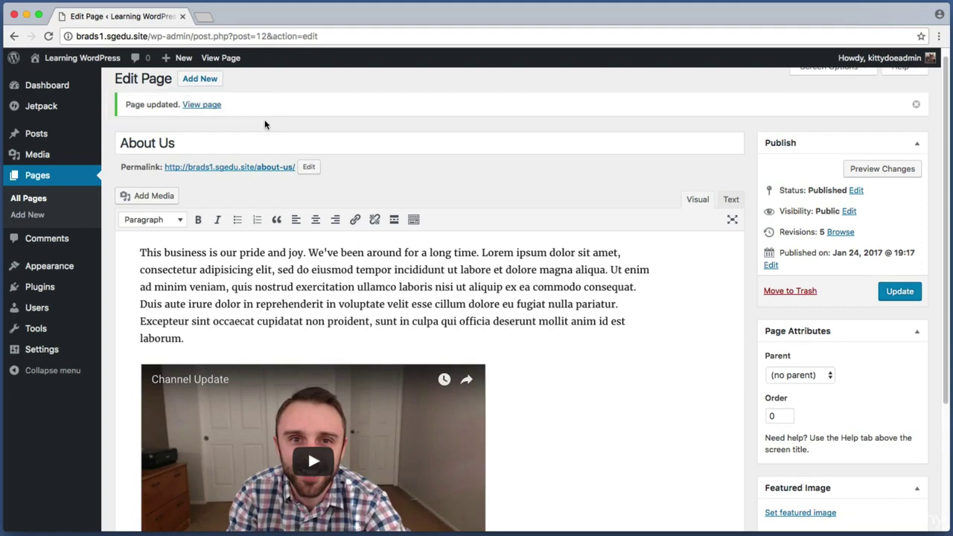
left_click(205, 109)
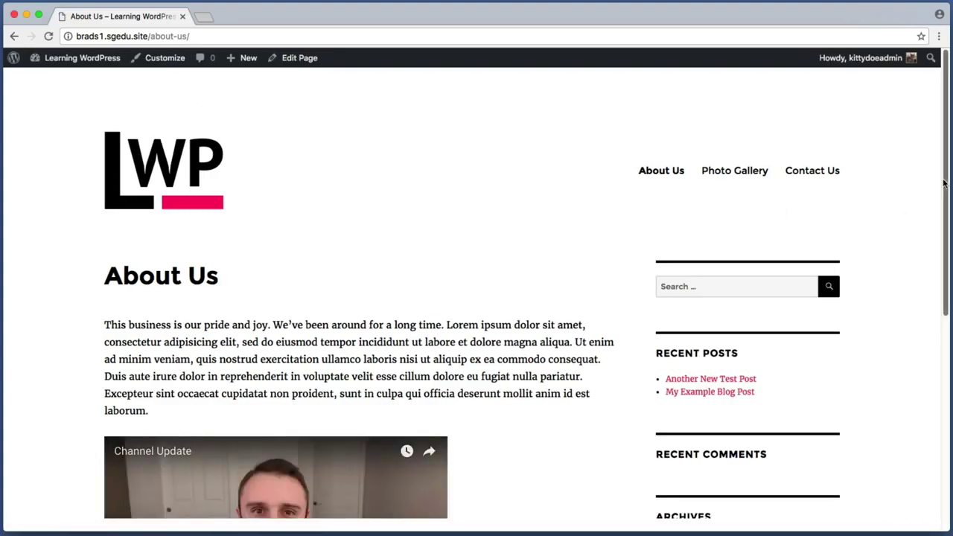
Check the paragraph and the embedded Channel Update video on the published About Us page
left_click_drag(944, 183, 949, 281)
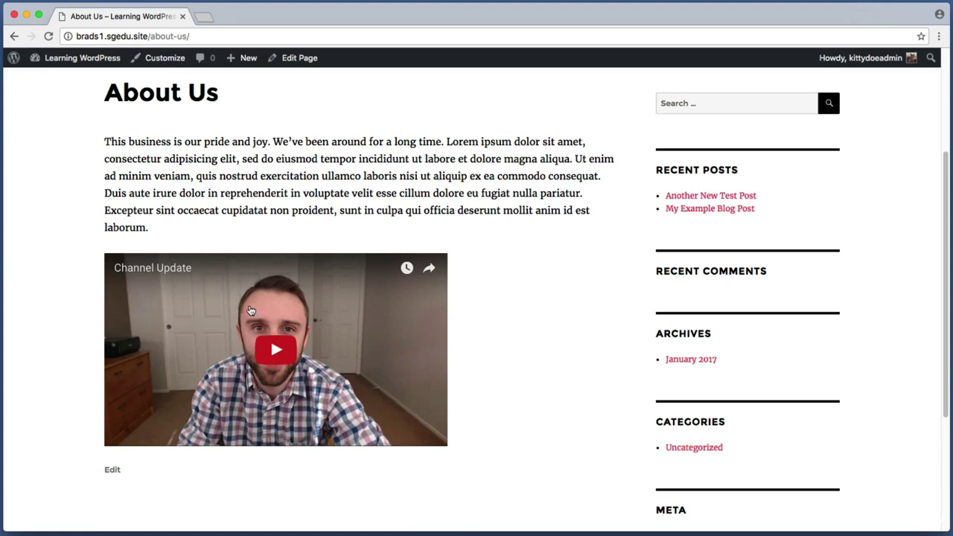
left_click_drag(181, 140, 548, 207)
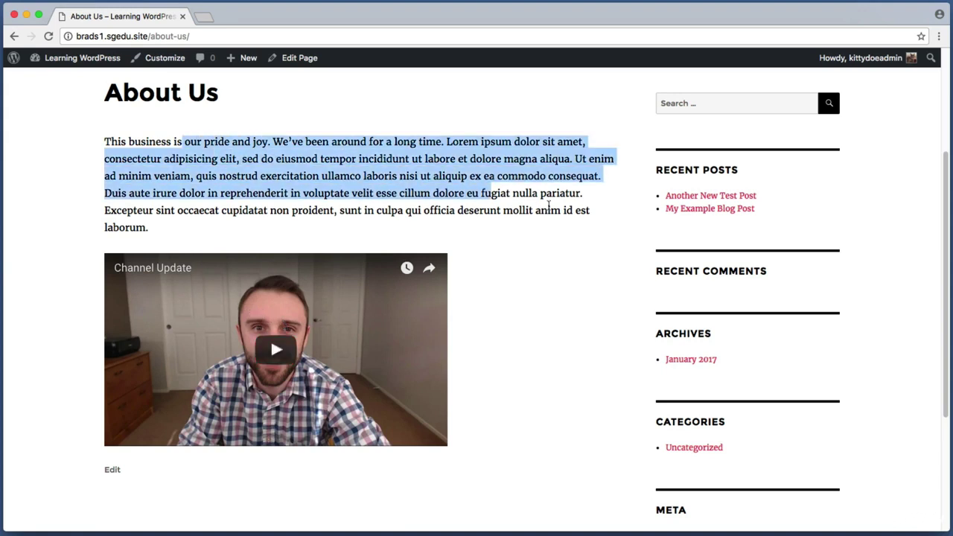
left_click(549, 206)
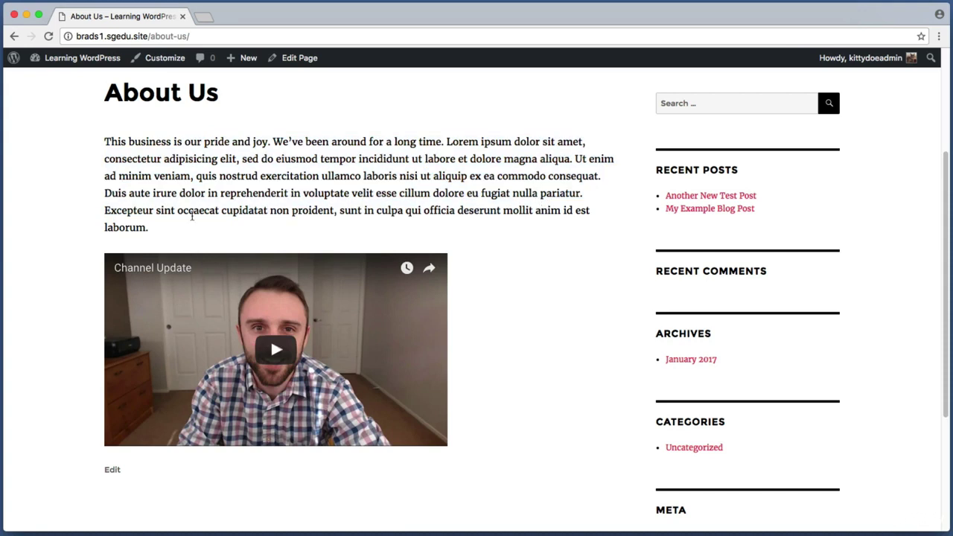
key("super+shift+4")
left_click_drag(107, 258, 202, 278)
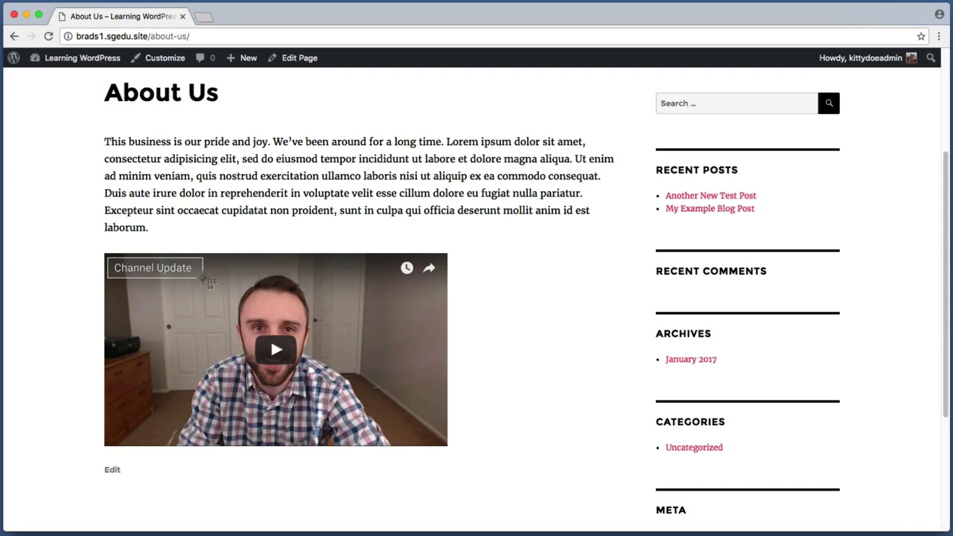
key("Escape")
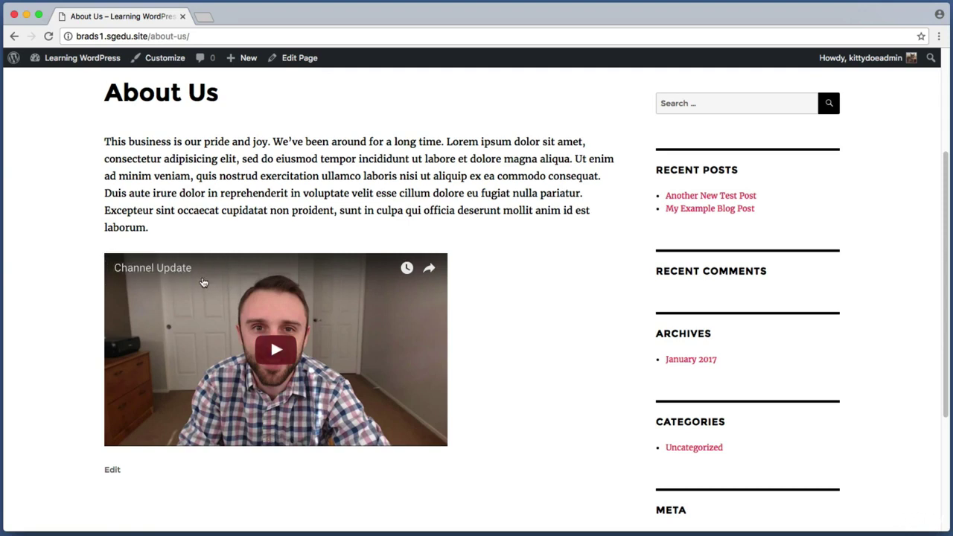
Switch to the YouTube window and expand the additional embed options for the Channel Update video
key("super+grave")
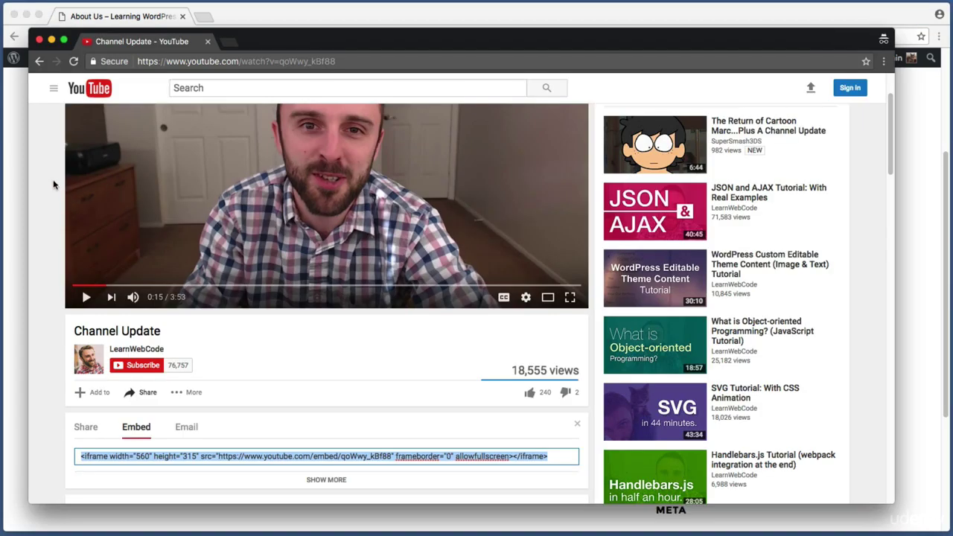
key("super+shift+4")
left_click_drag(122, 380, 158, 443)
key("super+shift+4")
left_click_drag(549, 456, 76, 456)
scroll(48, 412, "down", 2)
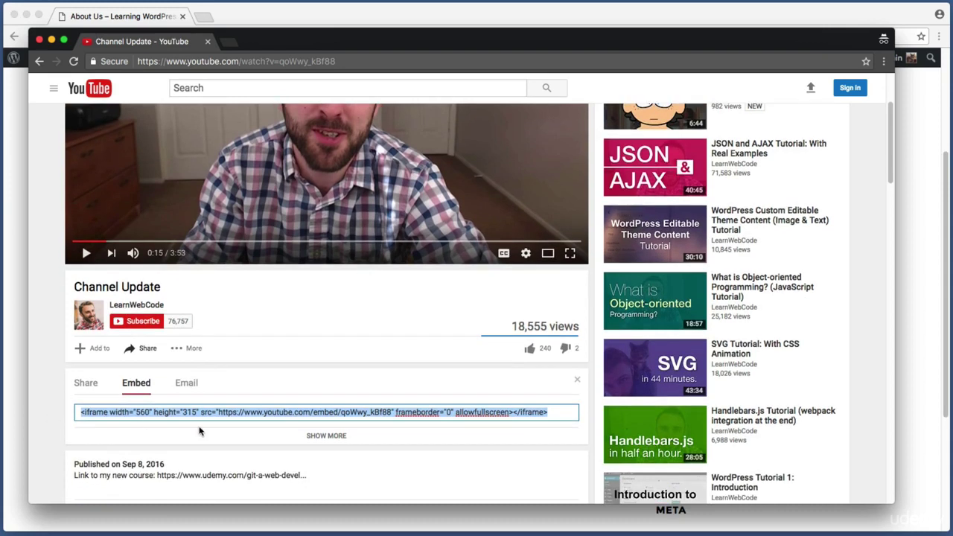
key("super+shift+4")
left_click_drag(306, 430, 357, 444)
left_click(321, 435)
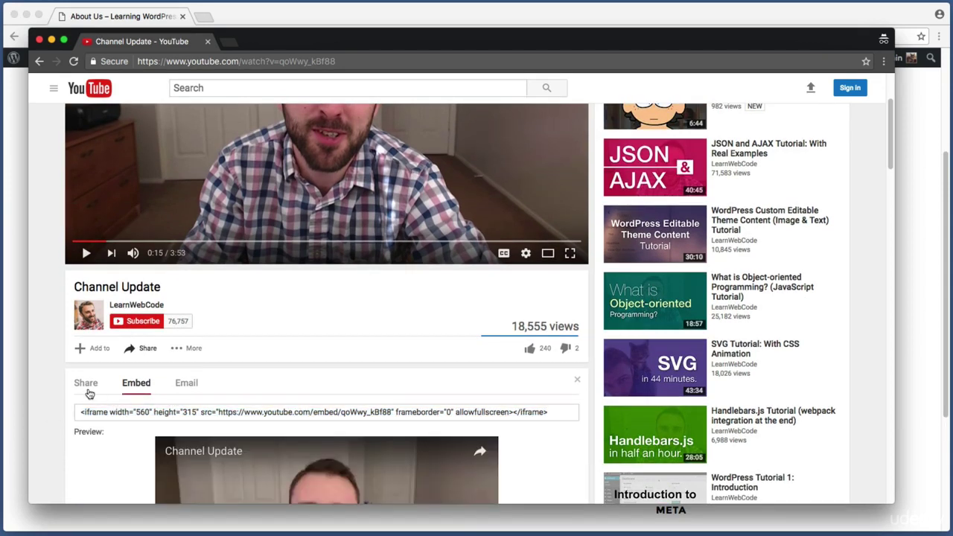
scroll(52, 383, "down", 5)
scroll(52, 383, "down", 1)
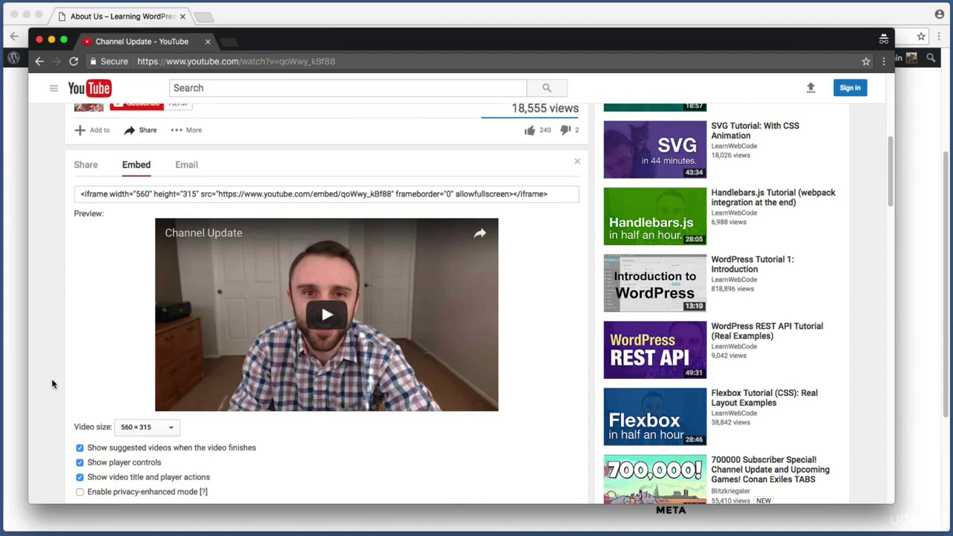
Set the embedded video size to 640 × 360
key("super+shift+4")
left_click_drag(67, 414, 185, 433)
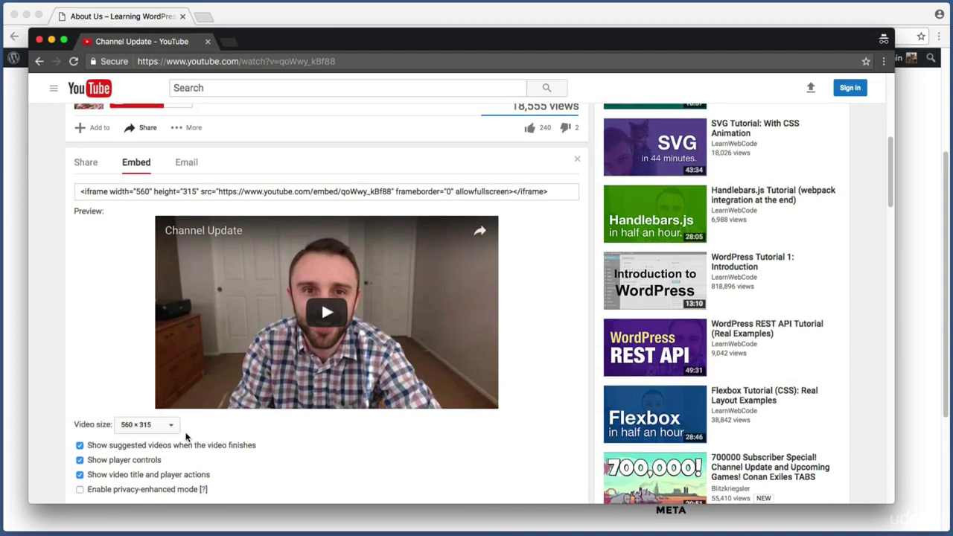
left_click(134, 425)
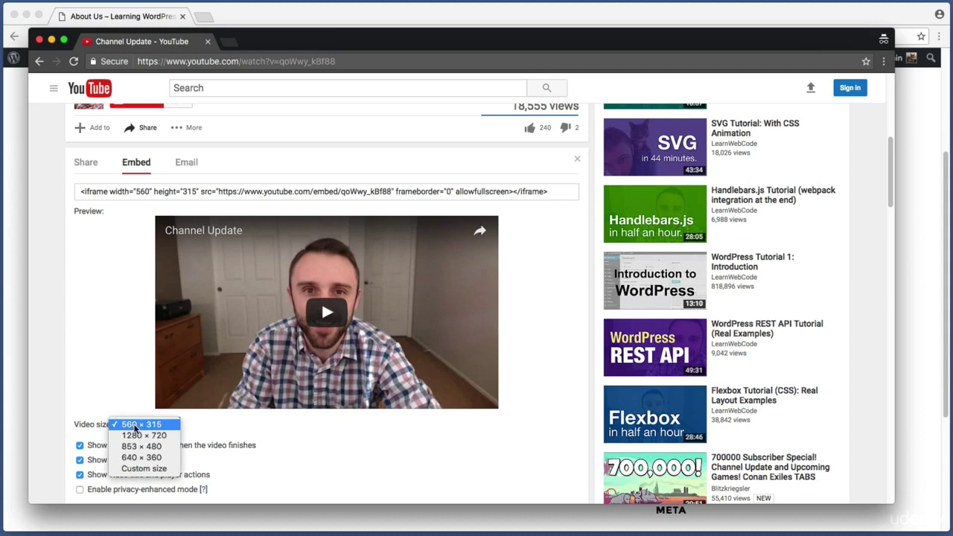
left_click(144, 458)
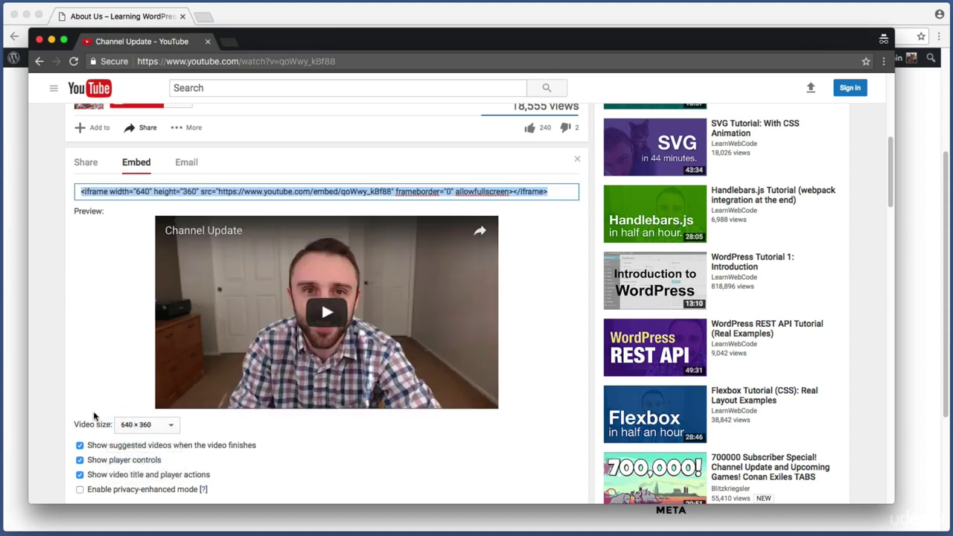
Turn off suggested videos, player controls, and the video title and player actions for the embed
key("super+shift+4")
left_click_drag(63, 435, 252, 500)
left_click(80, 446)
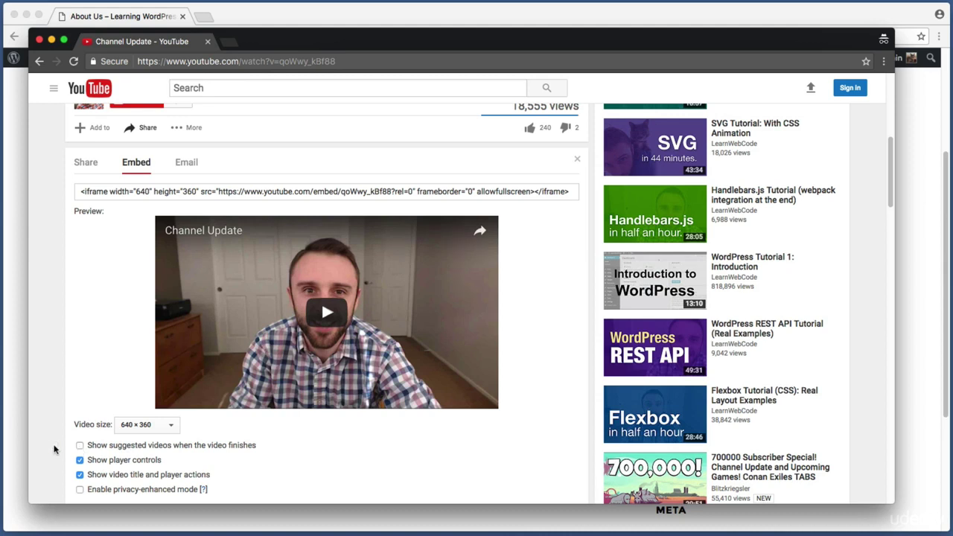
key("super+shift+4")
left_click_drag(67, 449, 173, 468)
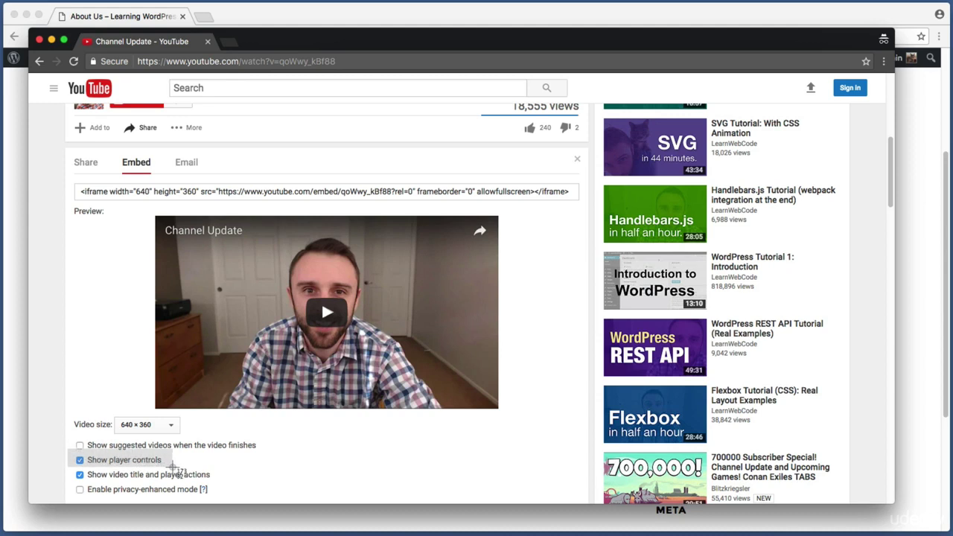
left_click_drag(172, 468, 173, 468)
left_click(79, 463)
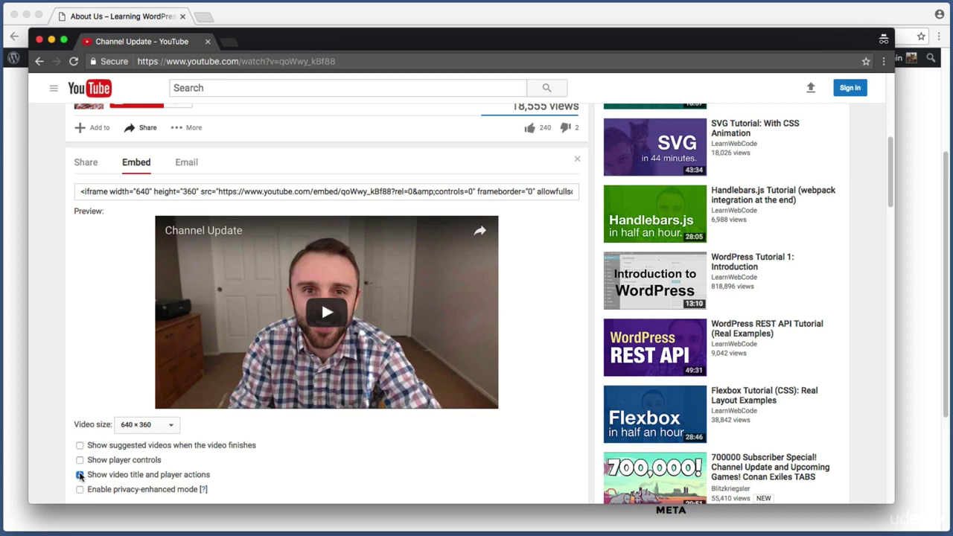
left_click(80, 475)
scroll(35, 454, "down", 1)
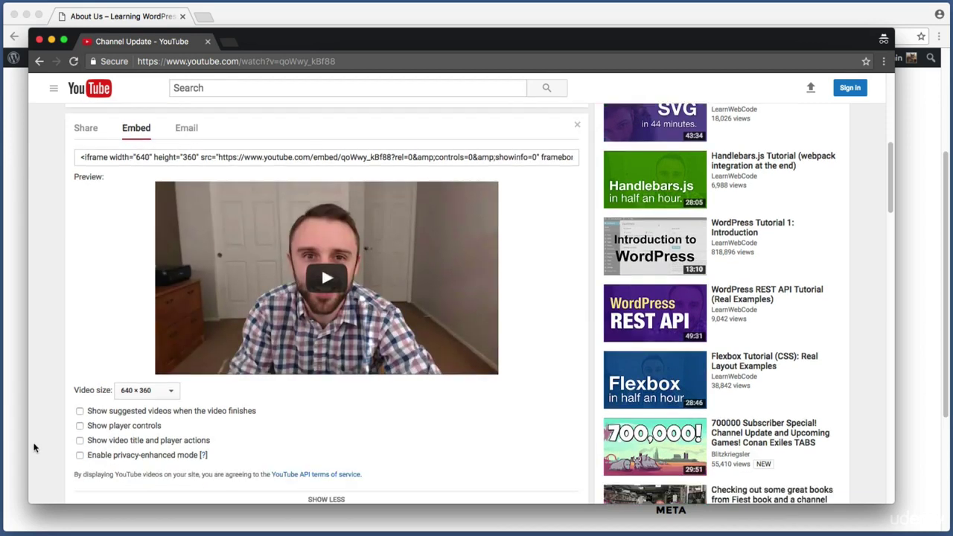
Copy the customized iframe embed code for the Channel Update video
scroll(89, 402, "up", 1)
left_click(359, 172)
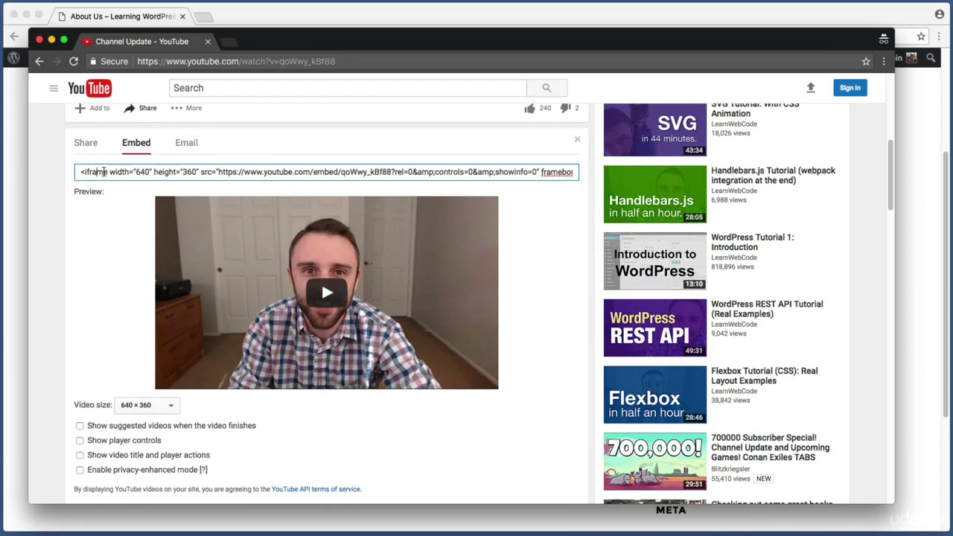
left_click(125, 173)
right_click(125, 172)
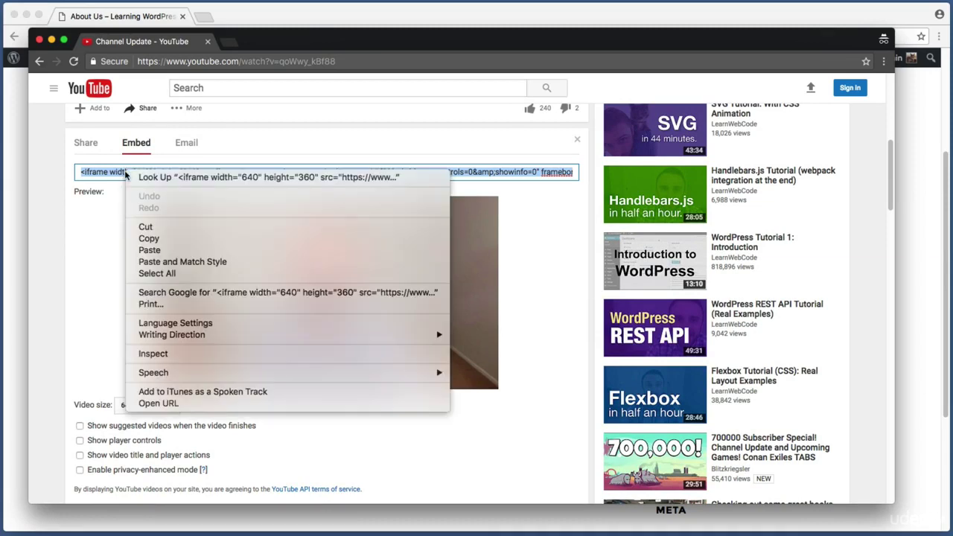
left_click(179, 238)
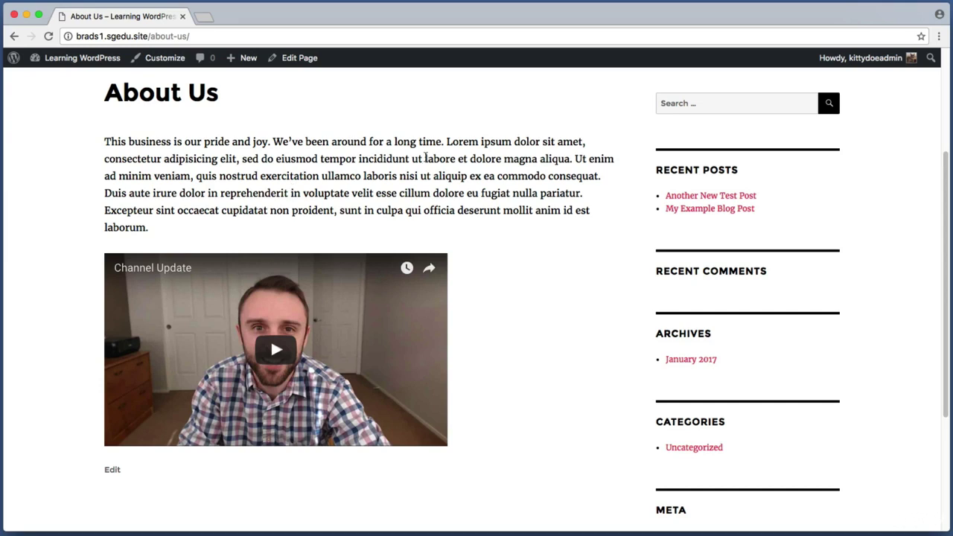
Open the About Us page for editing in WordPress and switch its content to Text mode
key("super+shift+4")
left_click_drag(280, 83, 322, 49)
left_click(309, 59)
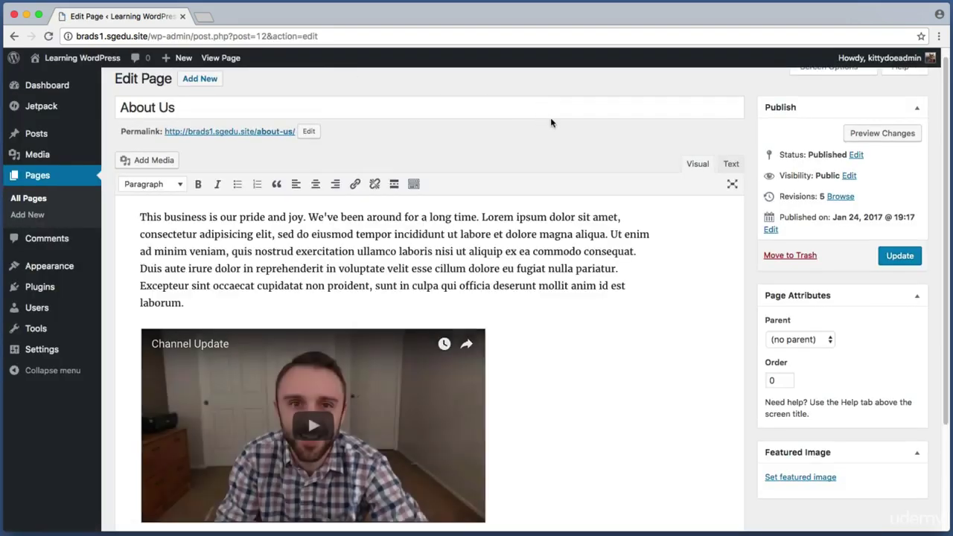
key("super+shift+4")
left_click_drag(134, 315, 522, 472)
key("super+shift+4")
left_click_drag(654, 153, 718, 180)
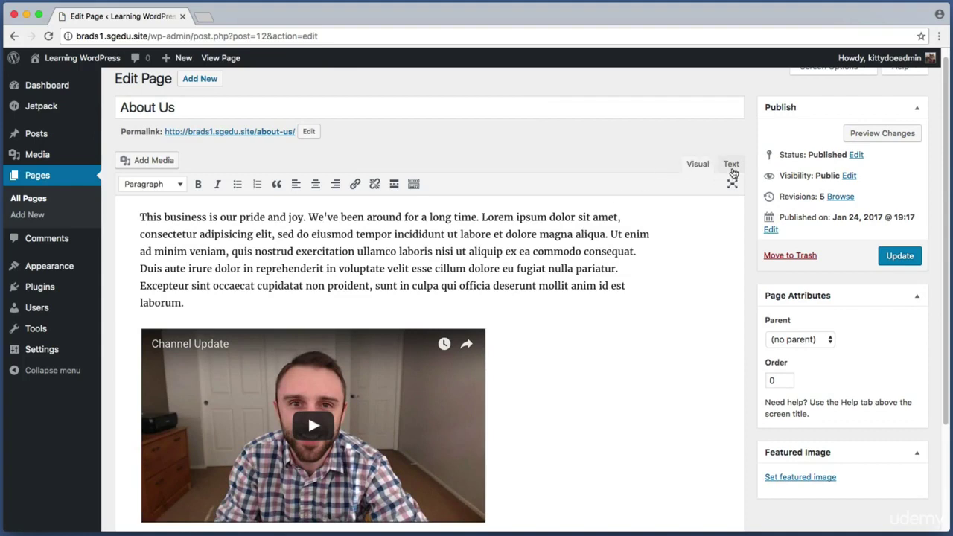
left_click(731, 166)
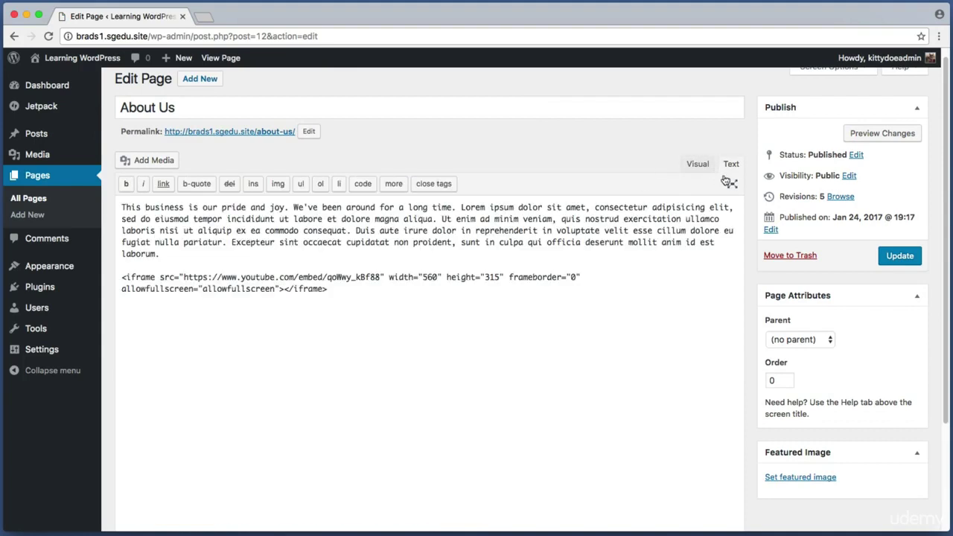
Replace the old iframe code with the copied 640 × 360 embed code, keeping a blank line below the paragraph
left_click_drag(348, 291, 151, 271)
key("BackSpace")
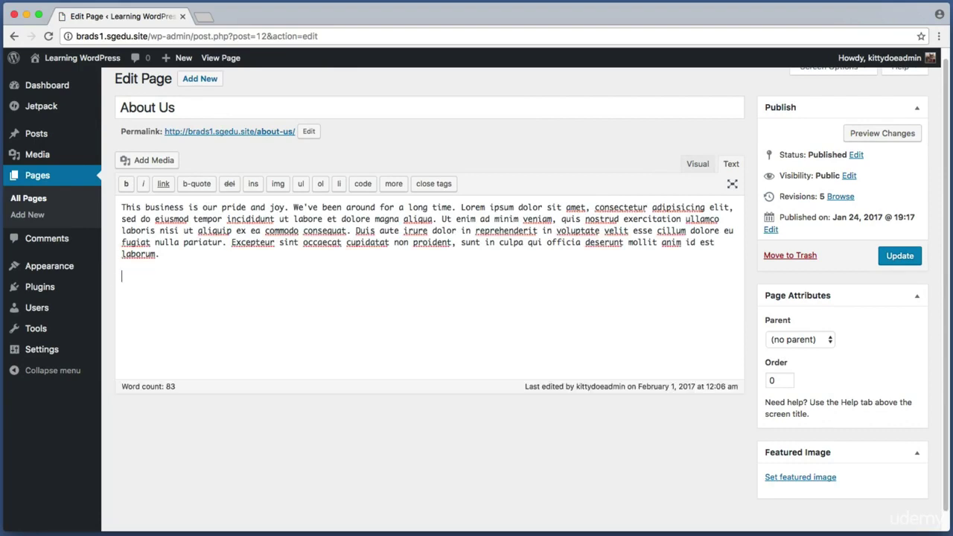
right_click(146, 276)
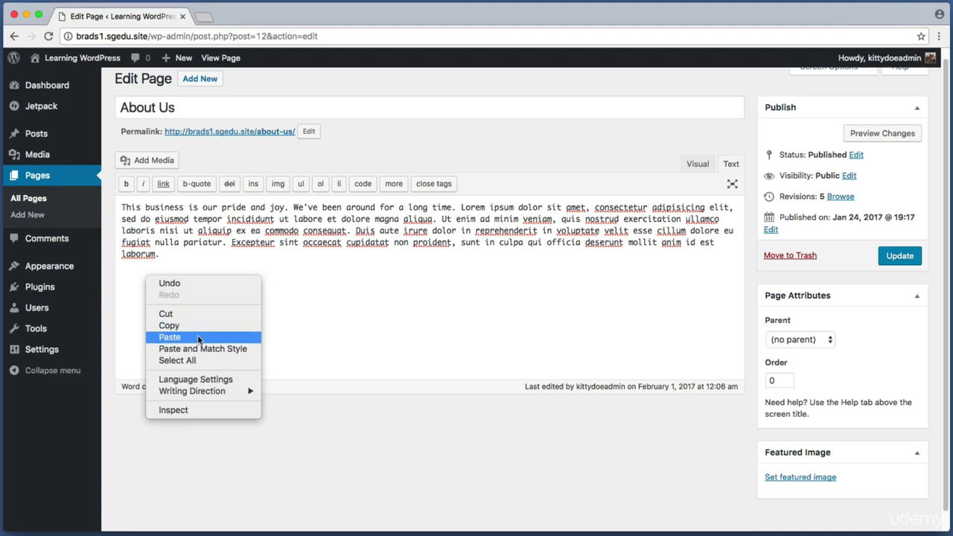
left_click(198, 338)
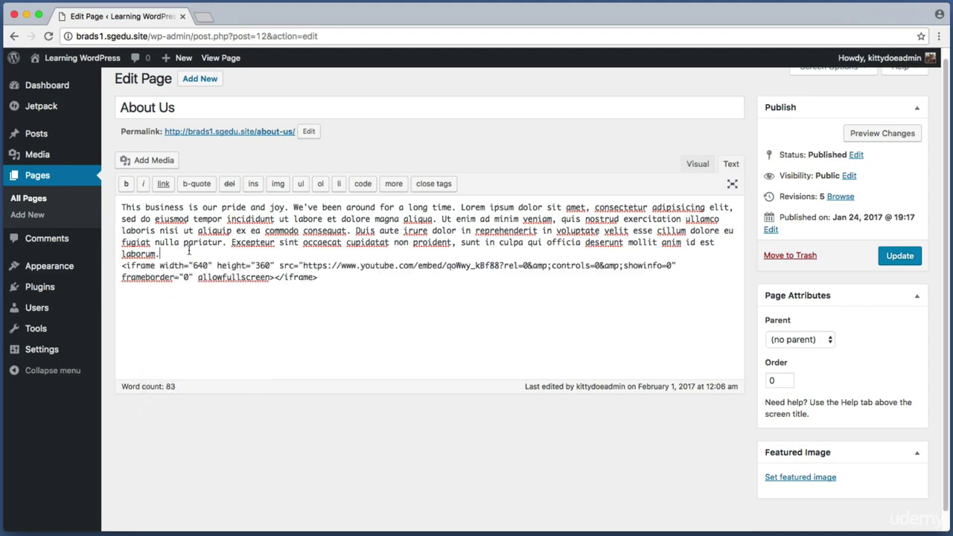
key("Return")
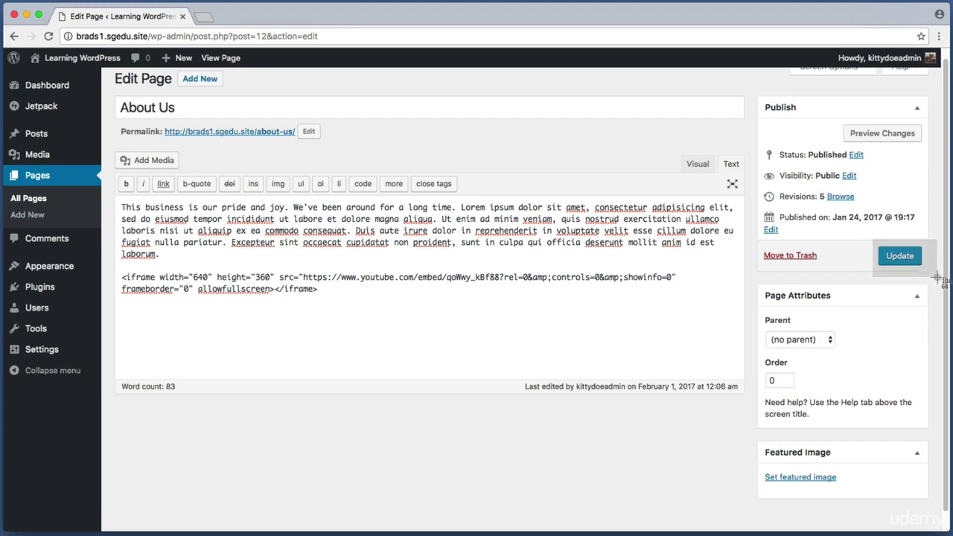
Update the About Us page with the new embed code and view the published page
left_click(908, 259)
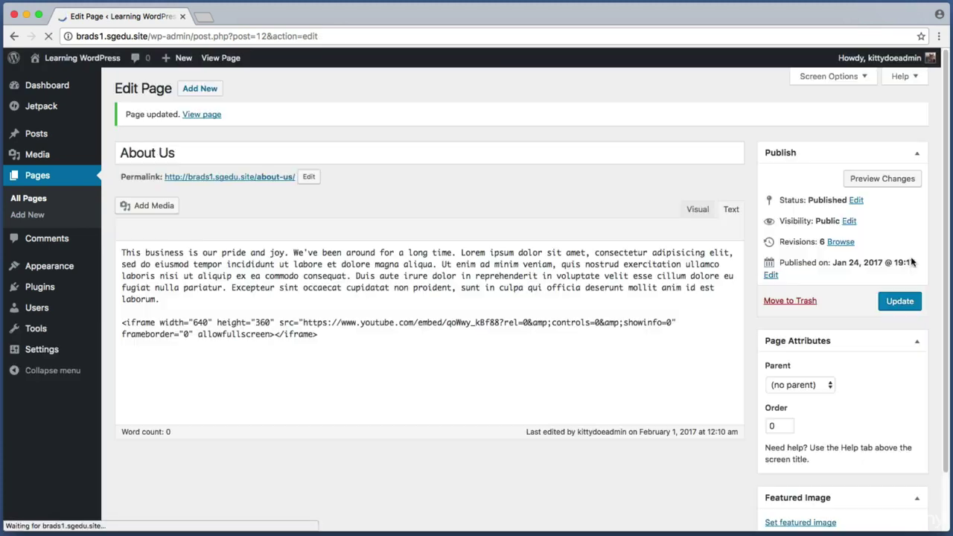
key("super+shift+4")
left_click_drag(110, 101, 241, 134)
left_click(201, 117)
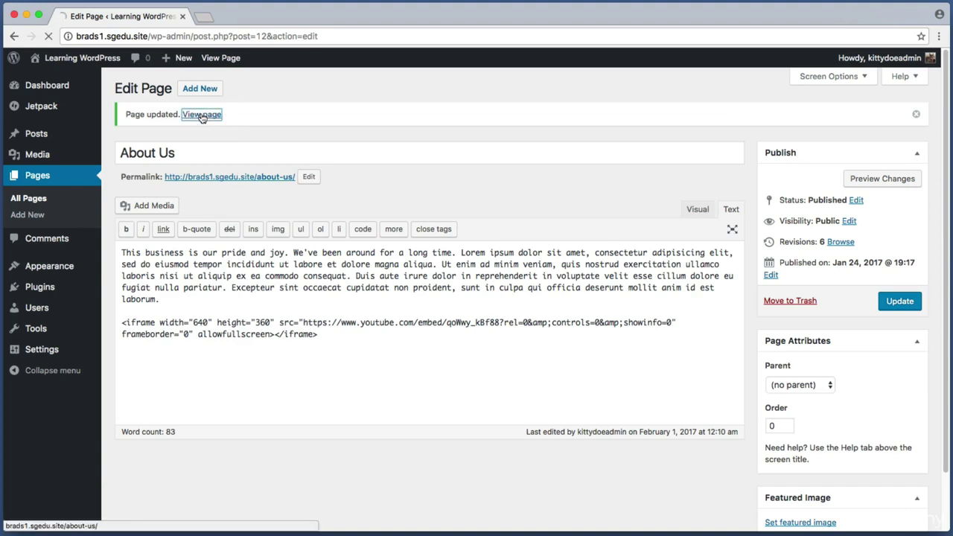
Examine the resized video on the published About Us page, including its title area and the space below it
scroll(565, 295, "down", 5)
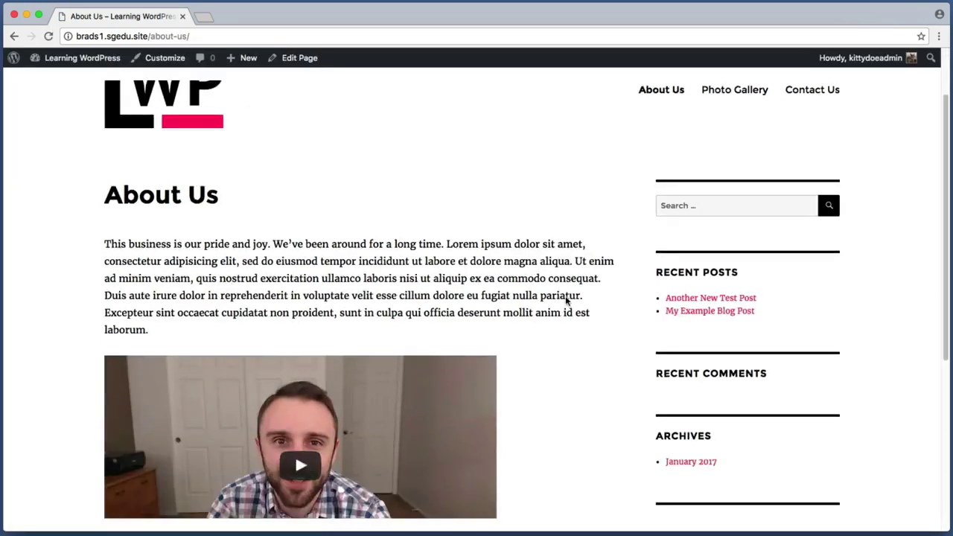
scroll(568, 301, "down", 1)
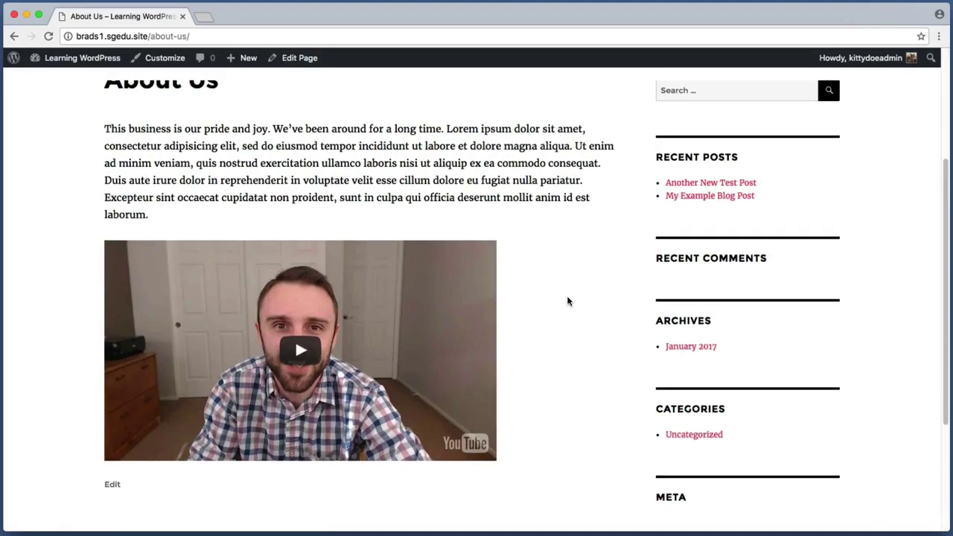
key("super+shift+4")
left_click_drag(112, 245, 237, 279)
scroll(84, 434, "down", 1)
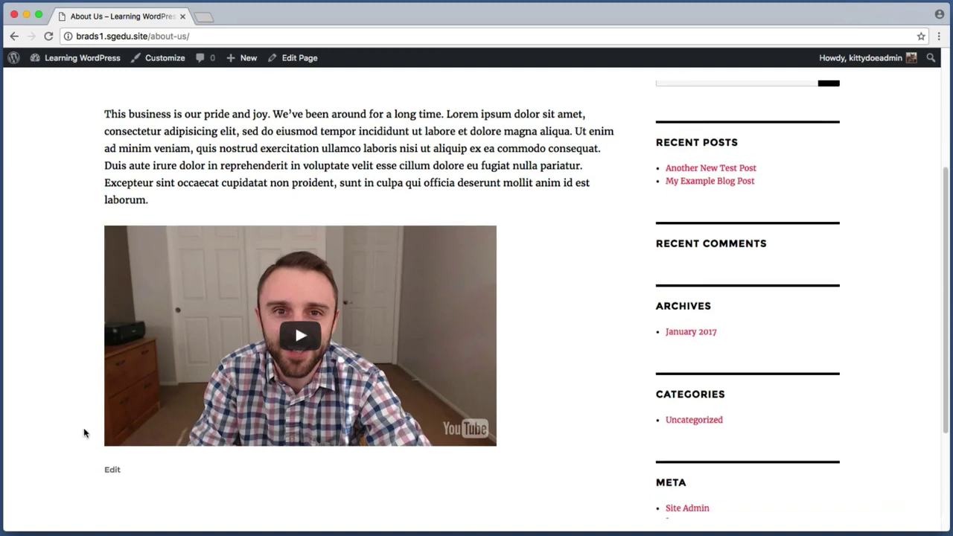
scroll(84, 433, "down", 5)
key("super+shift+4")
left_click_drag(107, 368, 504, 483)
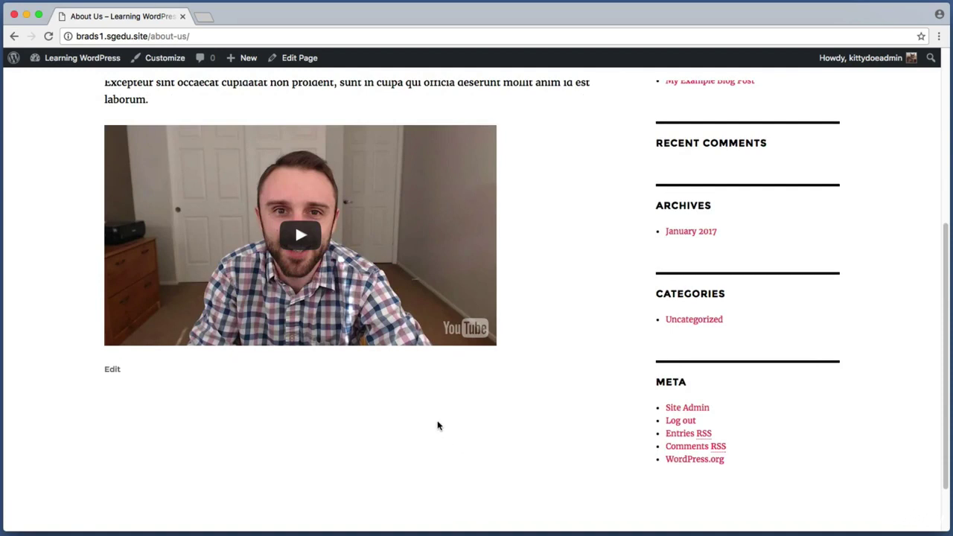
Open the About Us page for editing in Visual mode and start a new line below the video
key("super+shift+4")
left_click_drag(364, 369, 487, 491)
key("super+shift+4")
left_click_drag(341, 78, 269, 51)
left_click(294, 60)
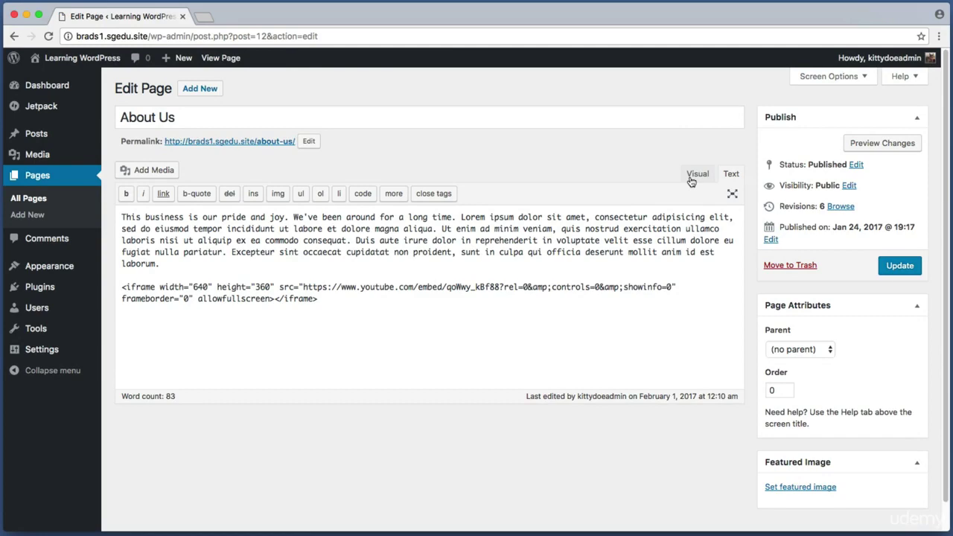
left_click(697, 176)
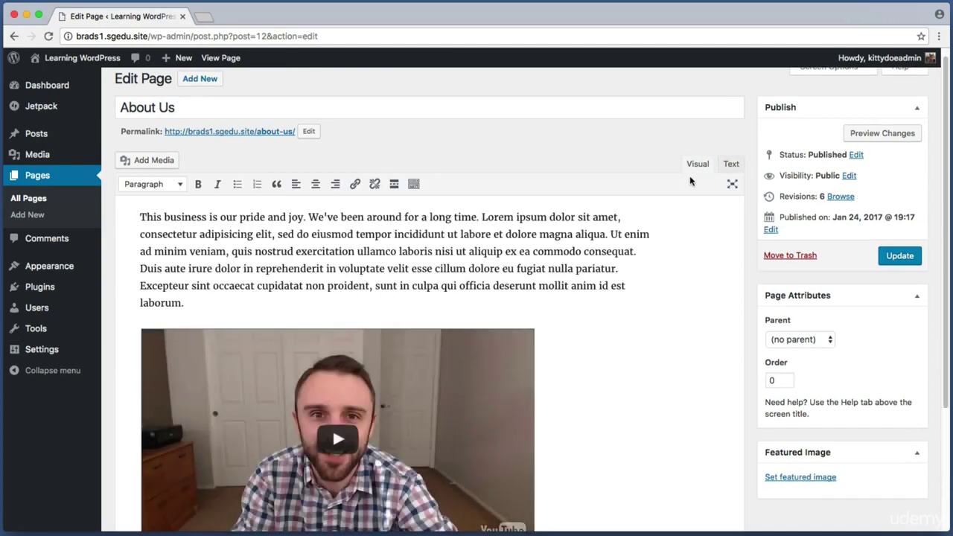
scroll(656, 231, "down", 3)
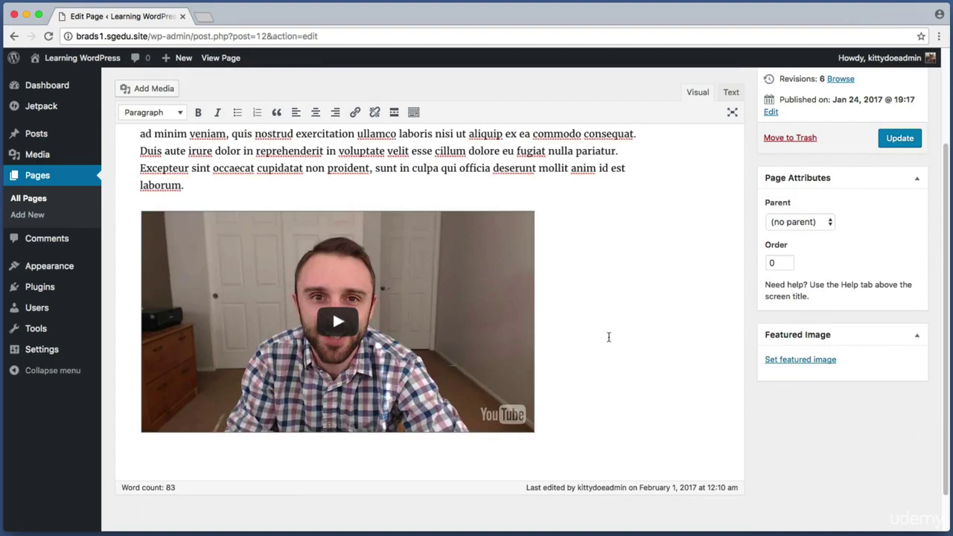
key("Return")
type("asjklfajklsdf")
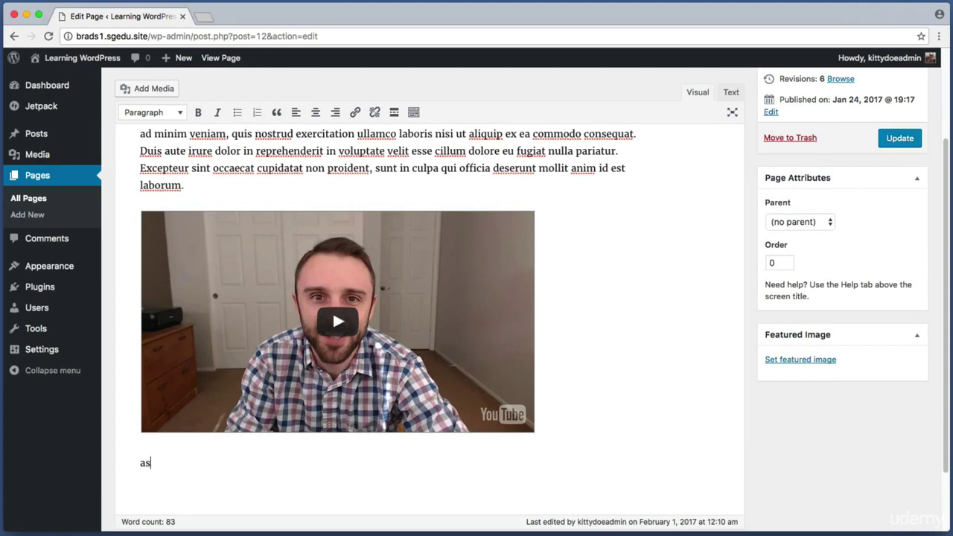
key("BackSpace")
key("BackSpace")
key("BackSpace")
key("BackSpace")
key("BackSpace")
key("BackSpace")
key("BackSpace")
key("BackSpace")
key("BackSpace")
key("BackSpace")
key("BackSpace")
key("BackSpace")
key("BackSpace")
Paste the copied lorem ipsum paragraph on the empty line below the video
right_click(164, 467)
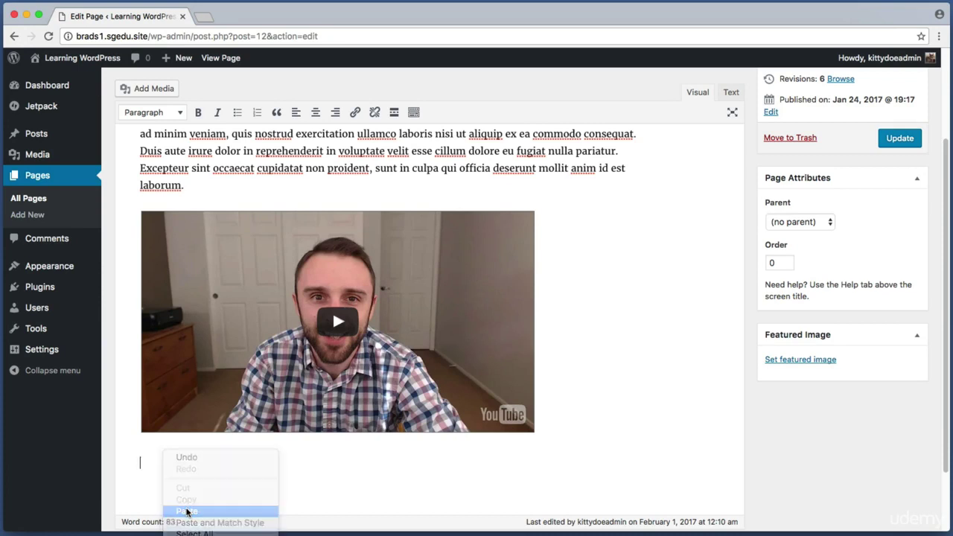
left_click(187, 512)
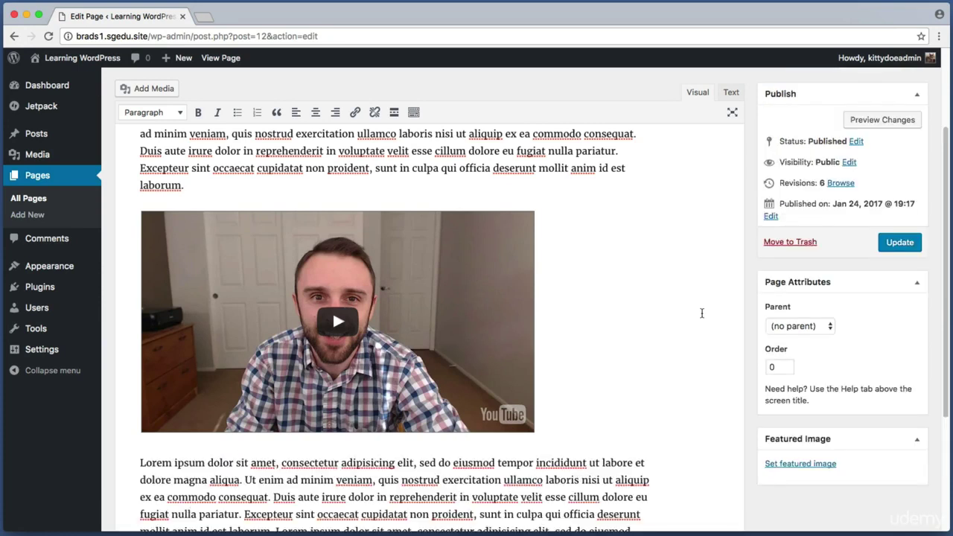
scroll(702, 313, "down", 5)
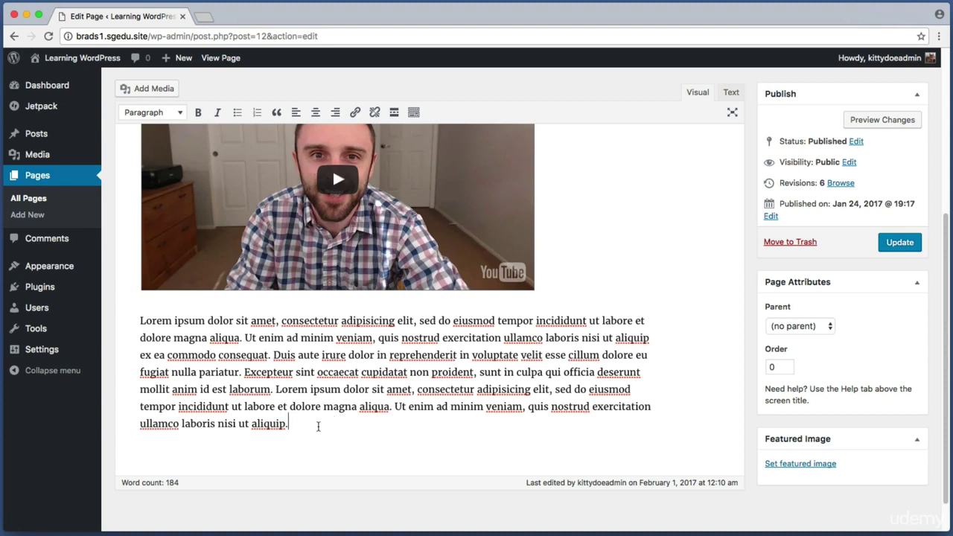
key("super+shift+4")
left_click_drag(455, 317, 654, 437)
Put the text cursor at the start of the paragraph below the video and open the media insertion dialog
key("super+shift+4")
left_click_drag(139, 313, 177, 329)
scroll(107, 216, "down", 1)
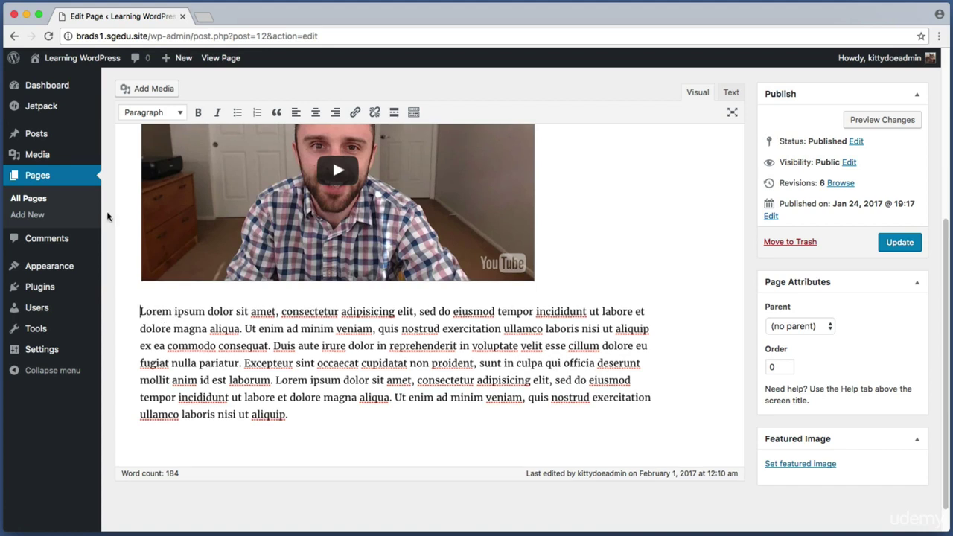
key("super+shift+4")
left_click_drag(109, 75, 301, 99)
left_click(154, 90)
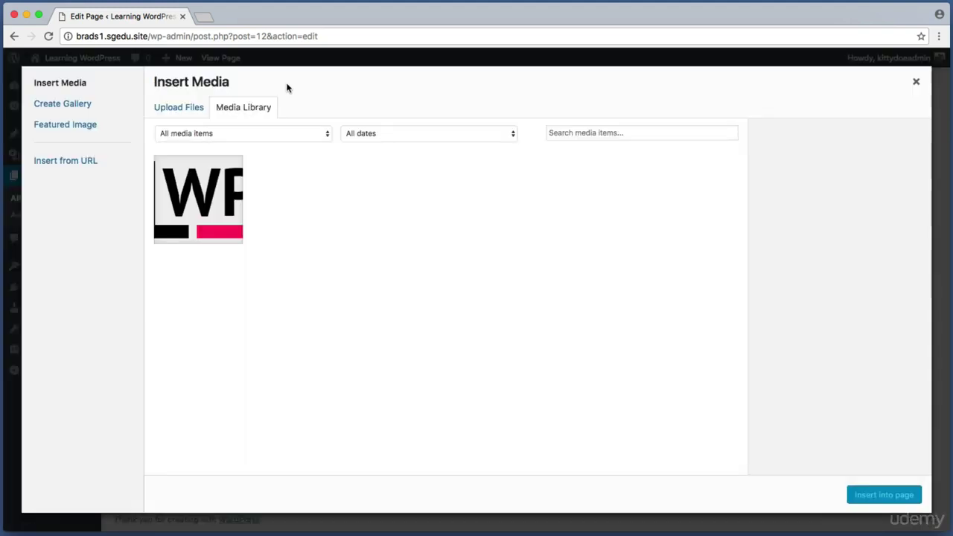
Upload the image brad-photo.jpg from the assets folder to the media library
key("super+shift+4")
left_click_drag(213, 98, 275, 114)
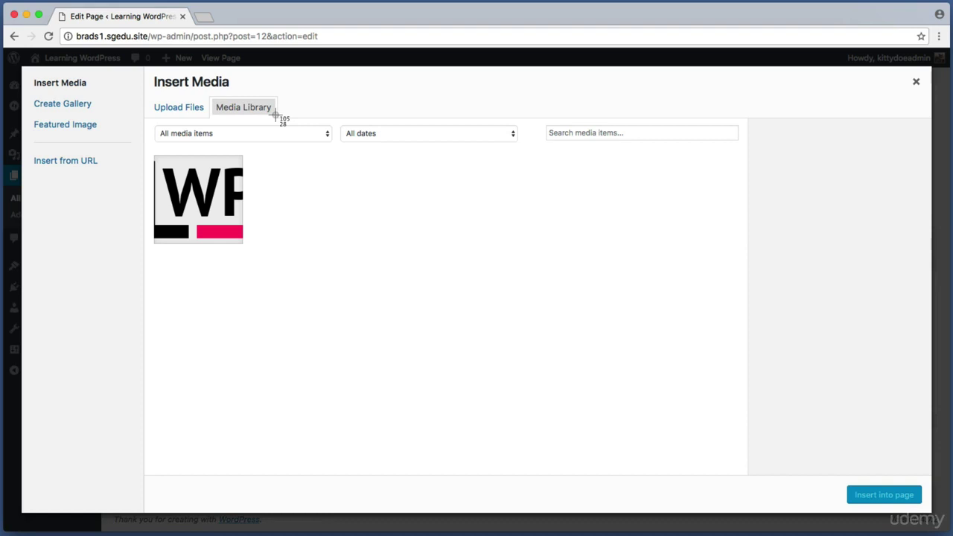
left_click_drag(276, 115, 275, 116)
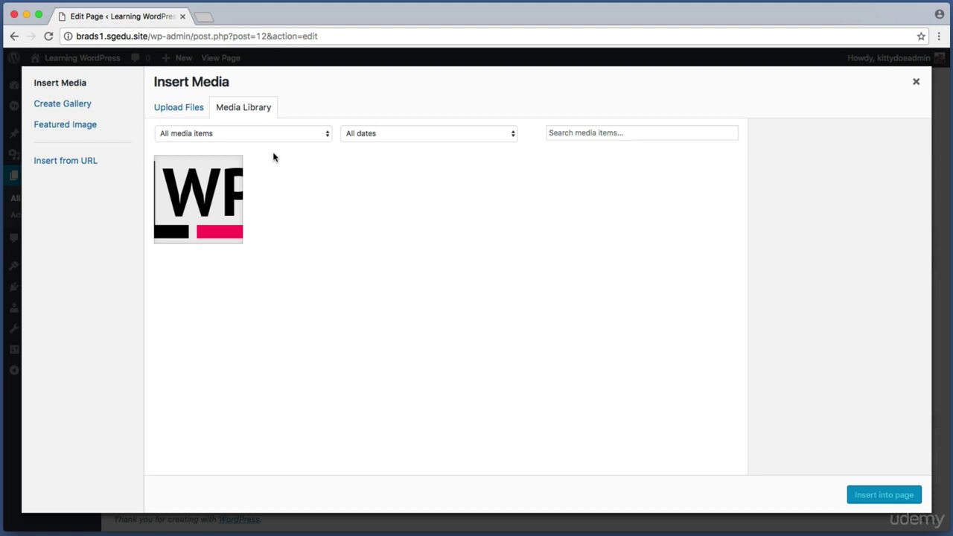
key("super+shift+4")
left_click_drag(149, 98, 209, 119)
left_click(189, 110)
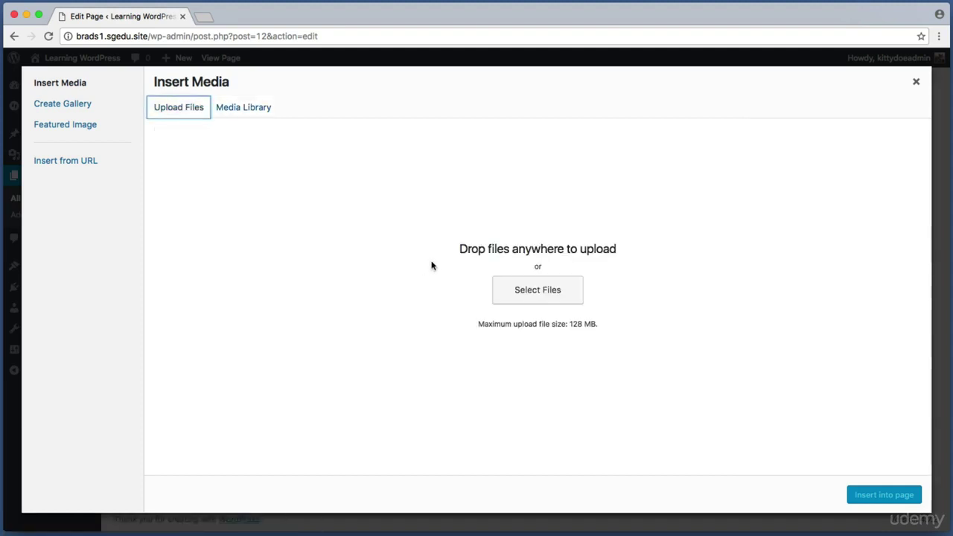
key("super+shift+4")
left_click_drag(474, 272, 595, 314)
left_click(560, 295)
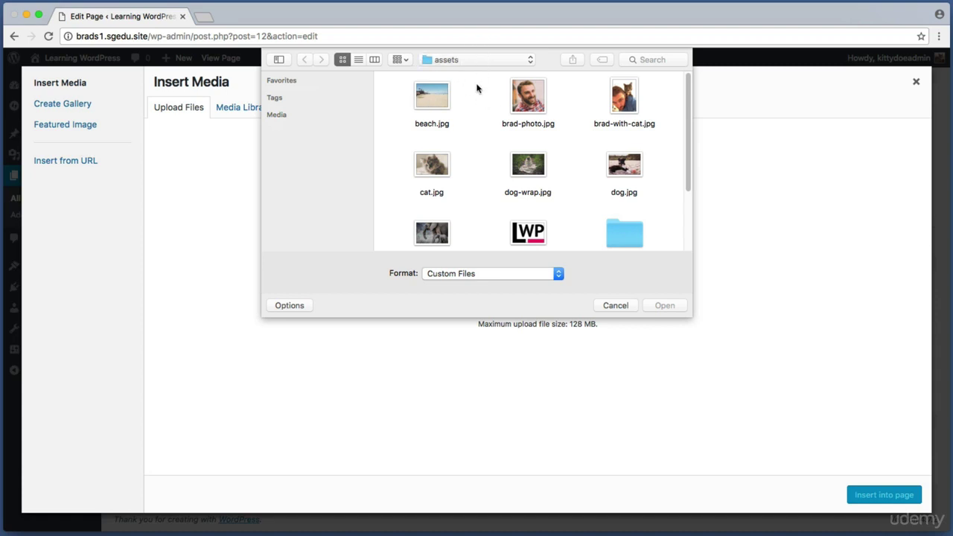
left_click(530, 92)
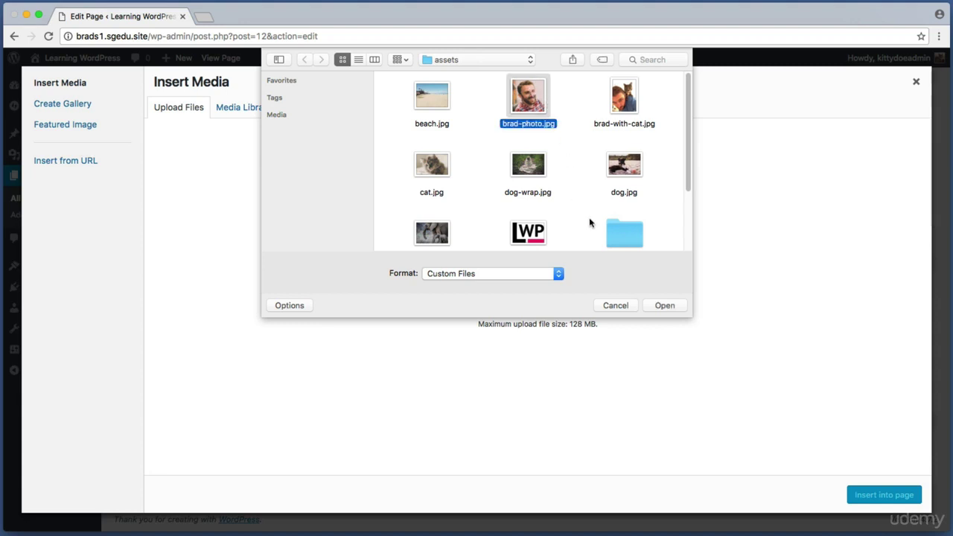
left_click(663, 306)
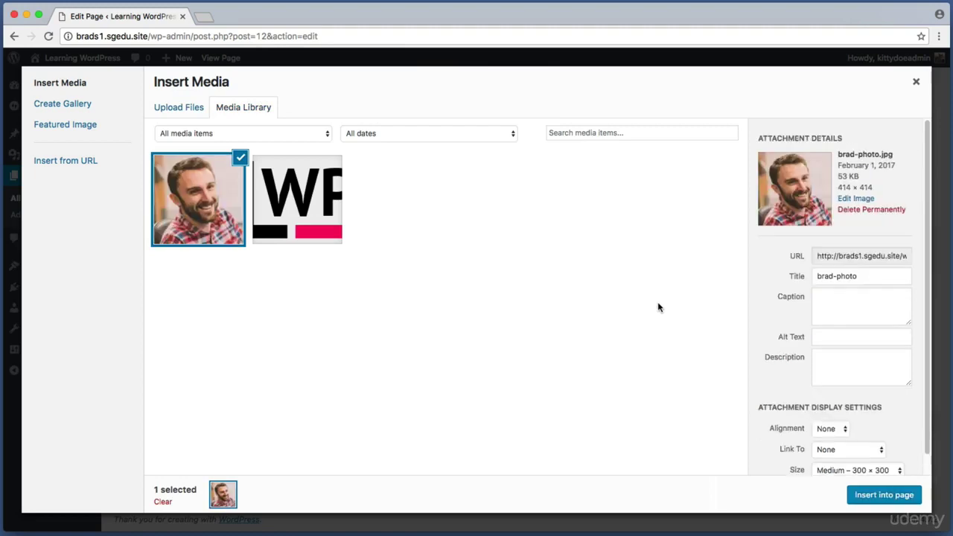
Set the alignment of the uploaded photo to Right in its attachment display settings
key("super+shift+4")
left_click_drag(747, 111, 922, 477)
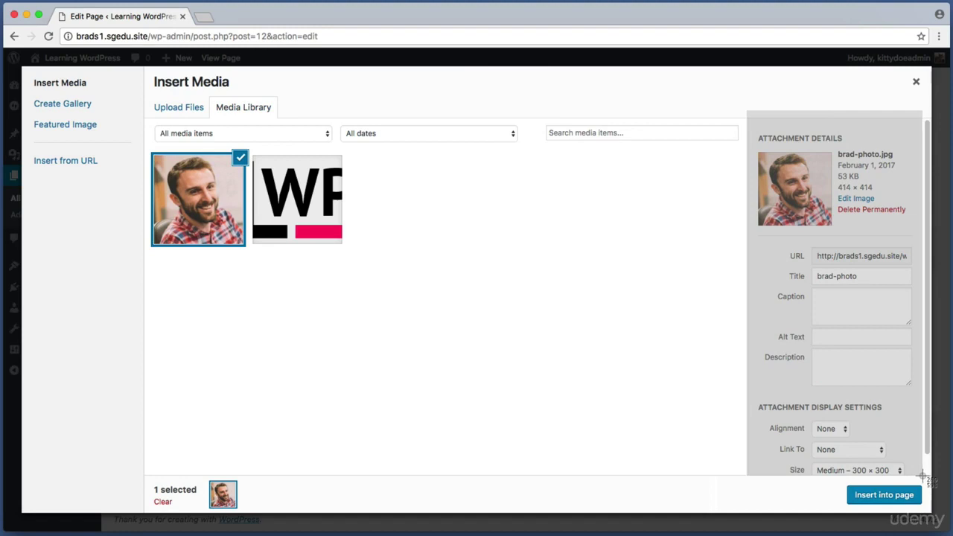
left_click_drag(923, 476, 923, 477)
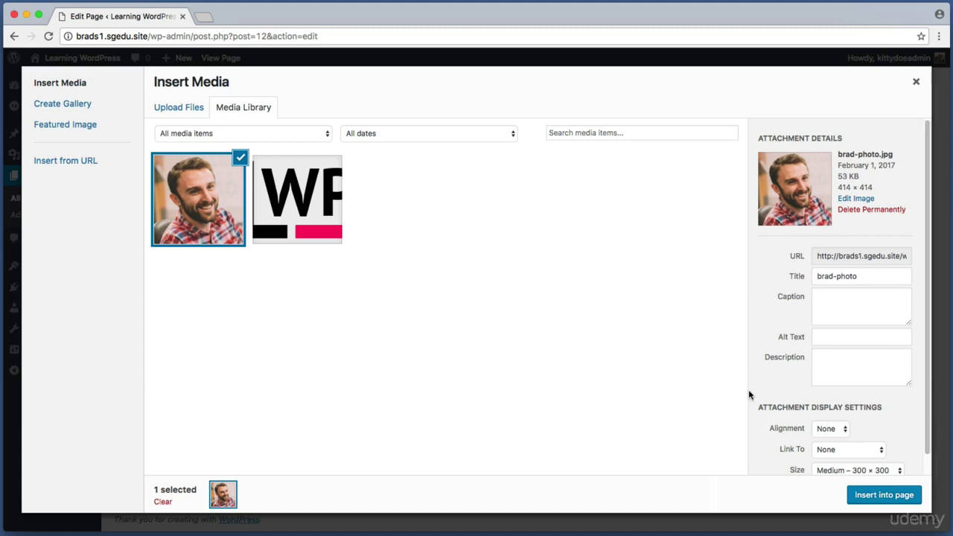
key("super+shift+4")
left_click_drag(760, 417, 863, 444)
left_click(838, 428)
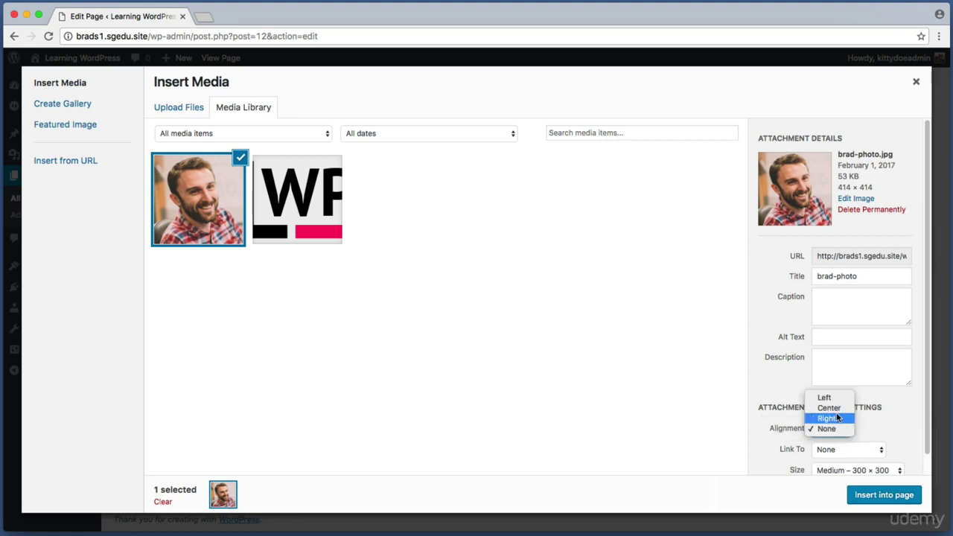
left_click(838, 418)
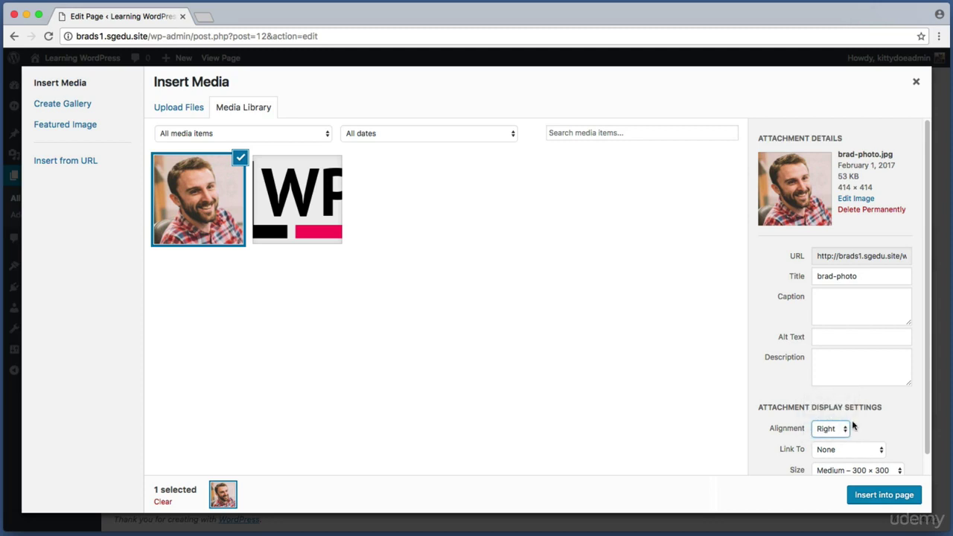
Choose Medium – 300 × 300 as the photo's size and insert it into the page
scroll(929, 396, "down", 1)
left_click(819, 451)
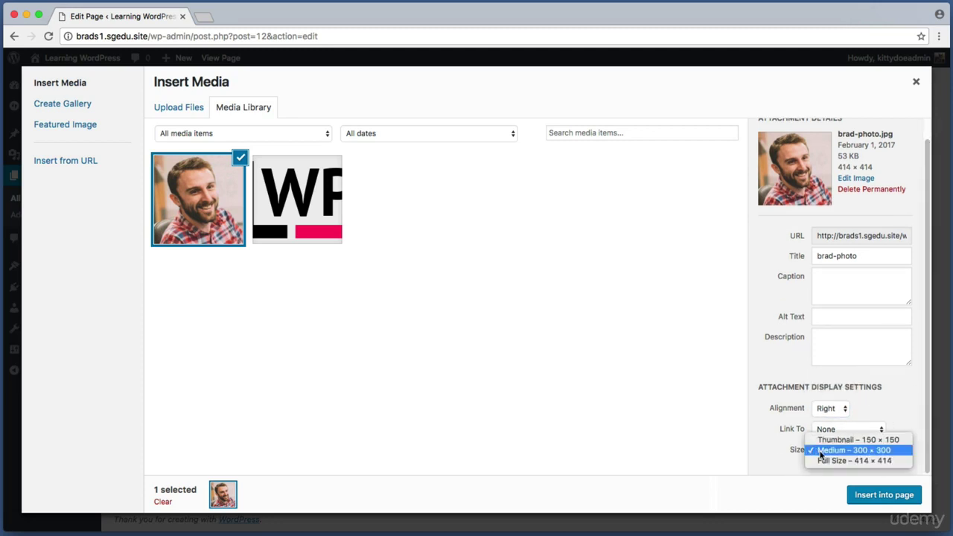
left_click(821, 452)
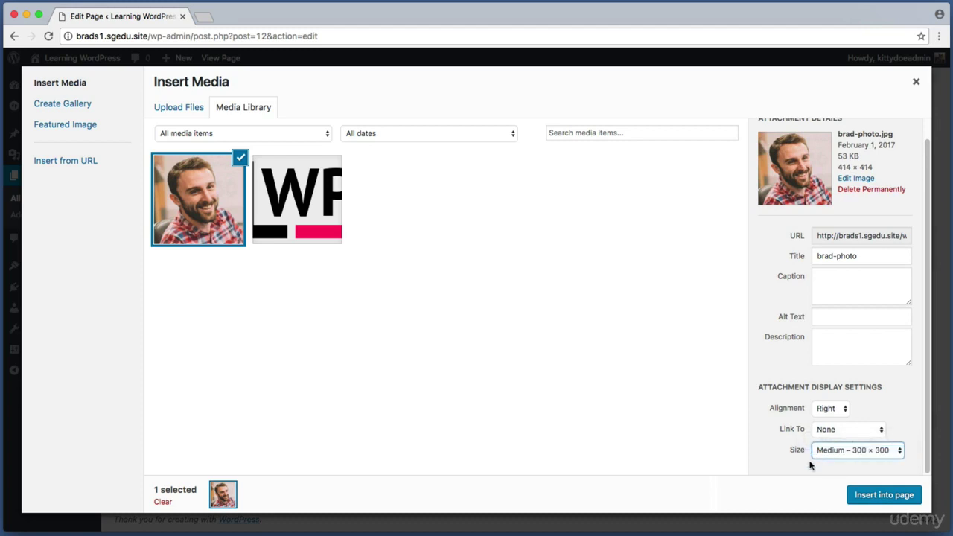
key("super+shift+4")
left_click_drag(838, 474, 939, 523)
left_click(907, 502)
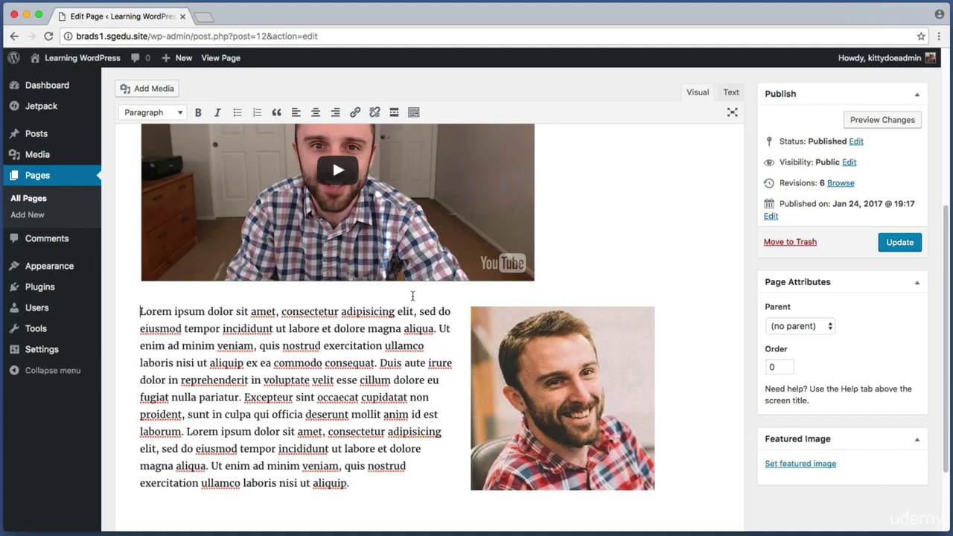
Select the inserted photo beside the paragraph and open its image details for editing
key("super+shift+4")
left_click_drag(495, 331, 688, 493)
scroll(412, 362, "down", 1)
scroll(412, 363, "down", 2)
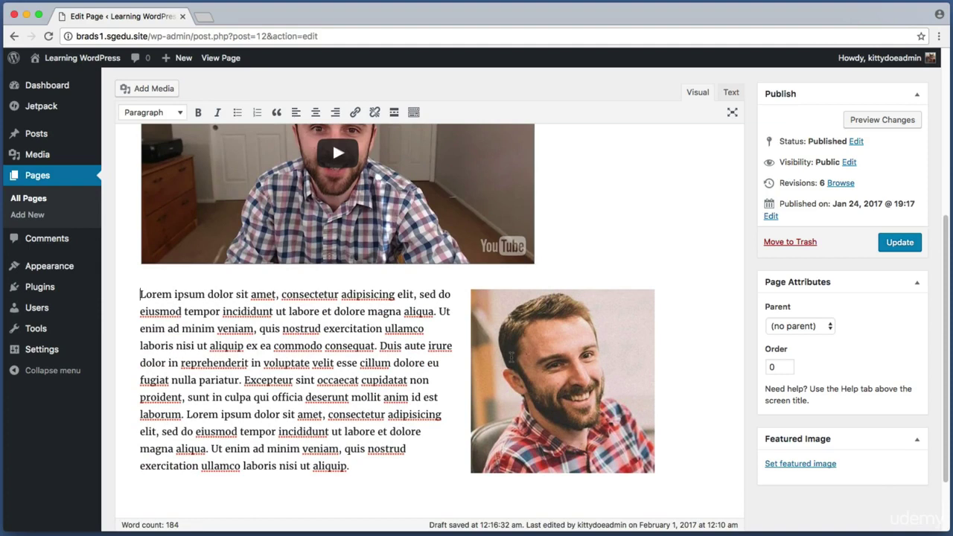
key("super+shift+4")
left_click_drag(472, 474, 660, 492)
left_click(551, 343)
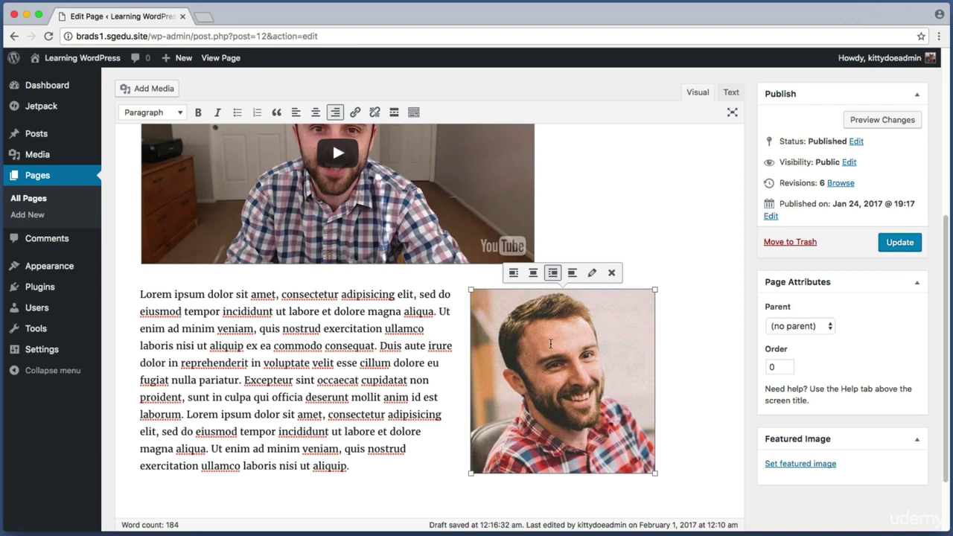
key("super+shift+4")
left_click_drag(495, 289, 628, 257)
key("super+shift+4")
key("Escape")
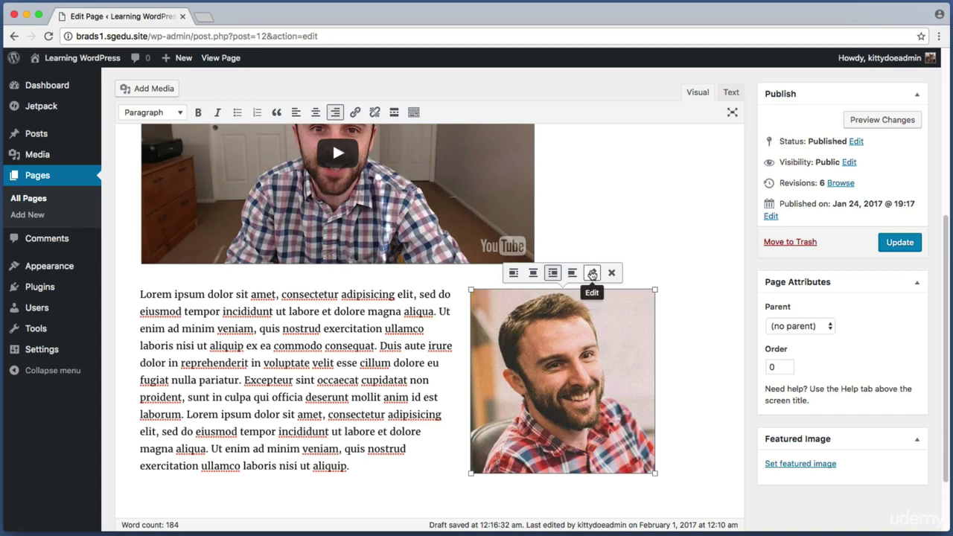
left_click(592, 274)
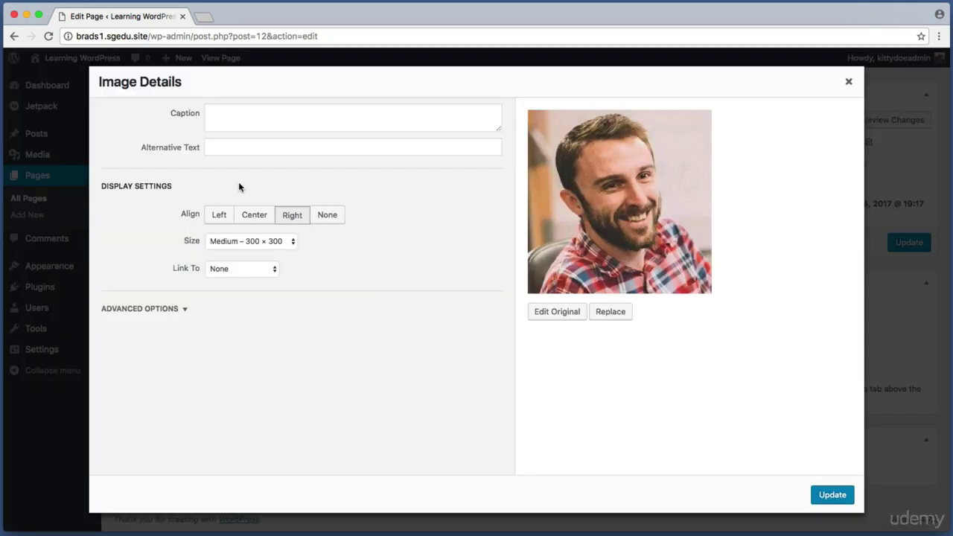
Enter "This is a cheesy photo of myself." as the photo's caption
key("super+shift+4")
left_click_drag(172, 200, 378, 231)
key("super+shift+4")
left_click_drag(169, 228, 336, 260)
left_click(260, 117)
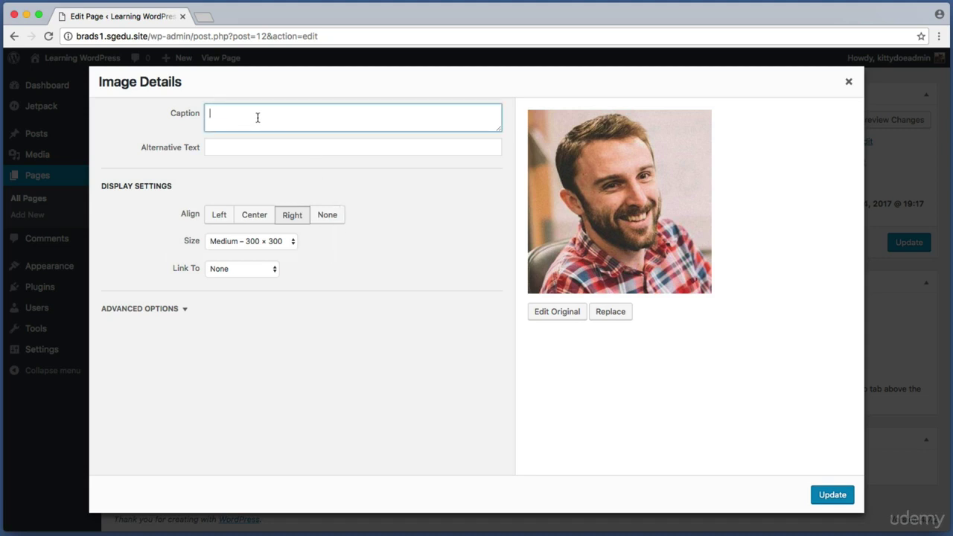
type("This is a cheesy phot")
type("o of myself.")
Set the photo's alternative text to "Photo of" followed by the pictured person's first name
key("super+shift+4")
left_click_drag(117, 136, 346, 162)
left_click(333, 148)
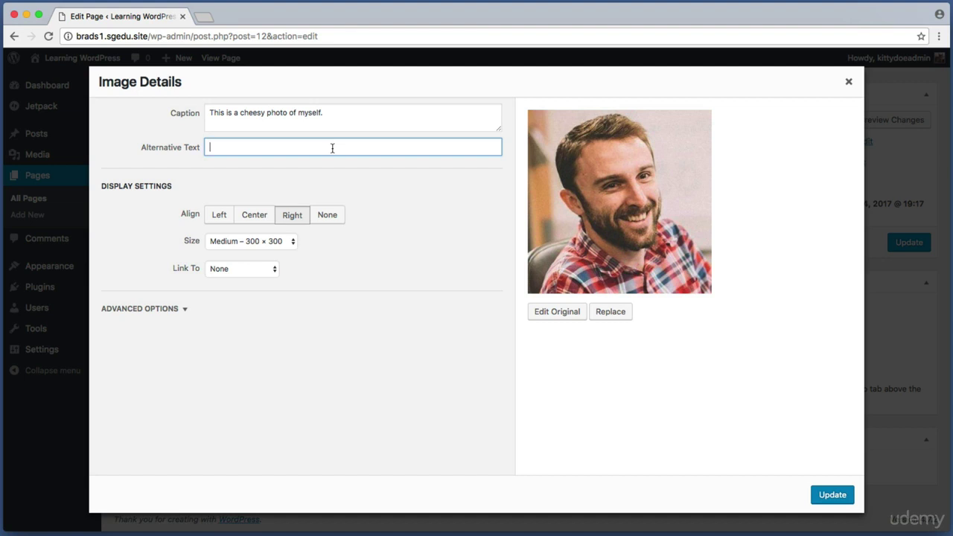
type("Photo of Brad")
key("super+shift+4")
left_click_drag(116, 137, 311, 156)
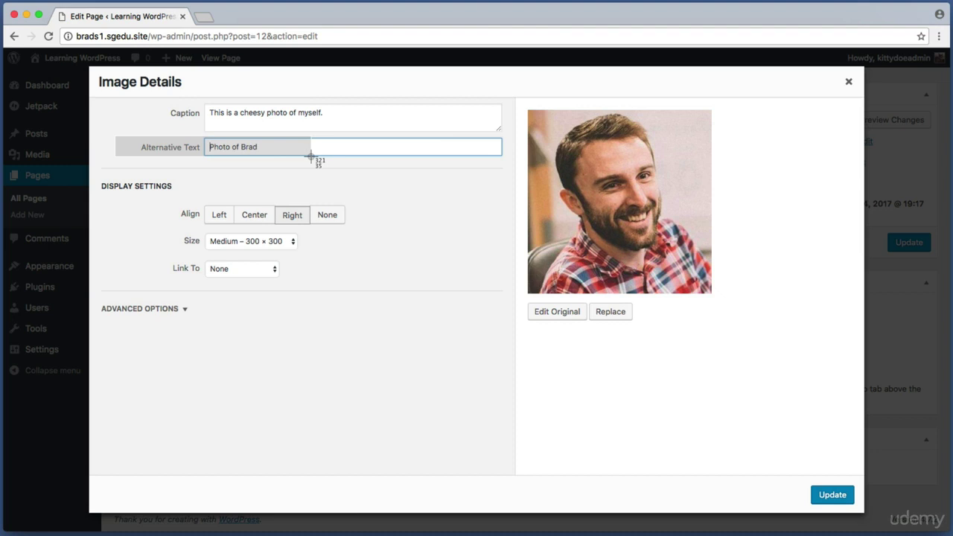
left_click_drag(311, 157, 169, 147)
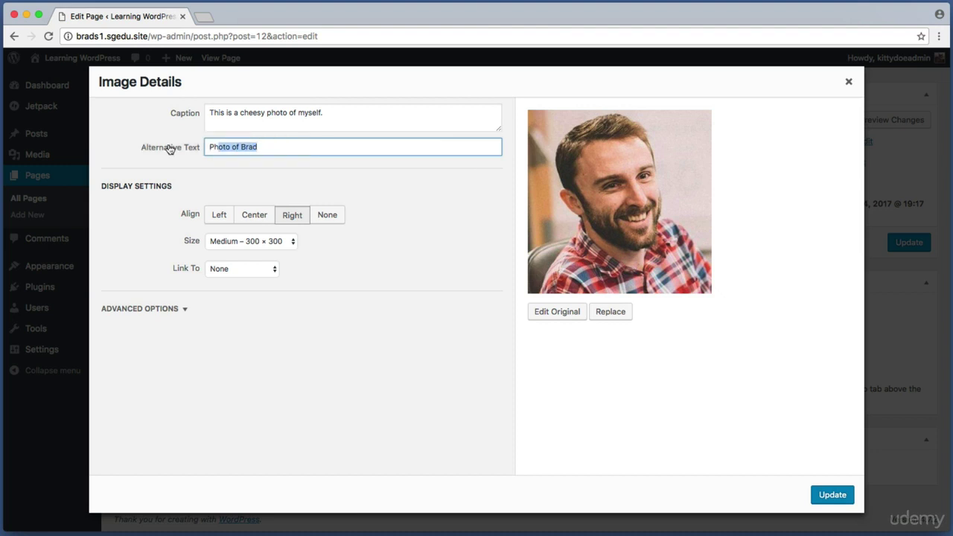
left_click(281, 146)
Apply the edited image details to the photo and check its caption in the page content
key("super+shift+4")
left_click_drag(791, 472, 870, 511)
left_click(831, 499)
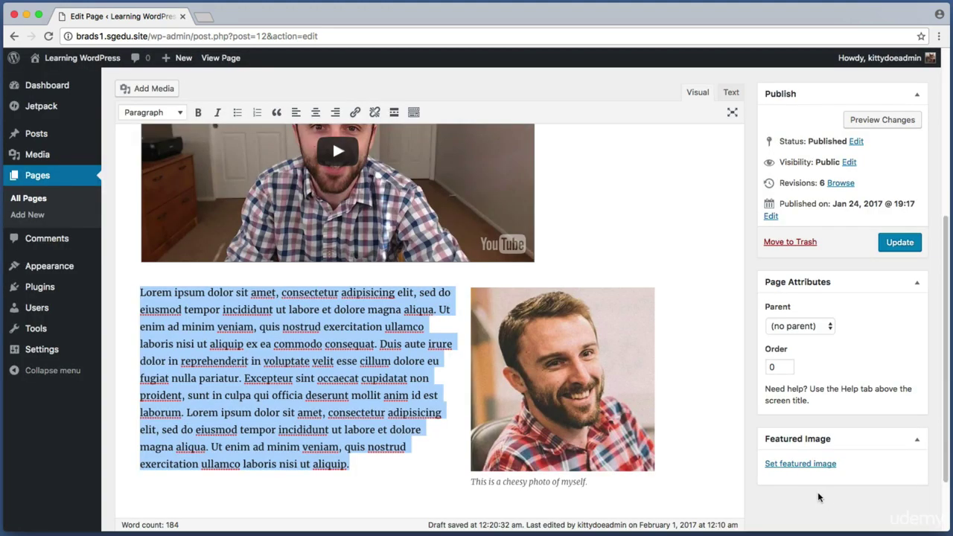
key("super+shift+4")
left_click_drag(462, 493, 618, 472)
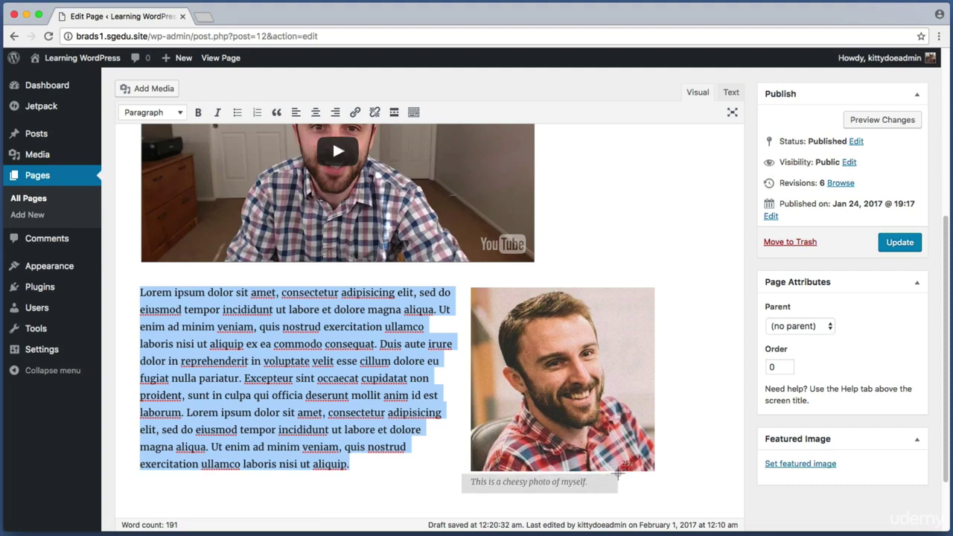
left_click_drag(618, 473, 618, 473)
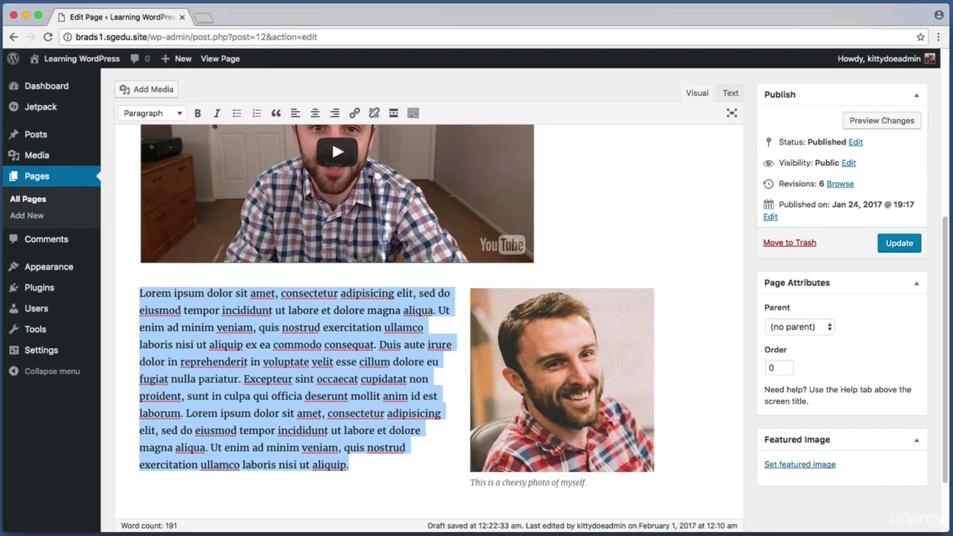
Update the About Us page with the added paragraph and captioned photo
key("super+shift+4")
left_click_drag(868, 229, 894, 261)
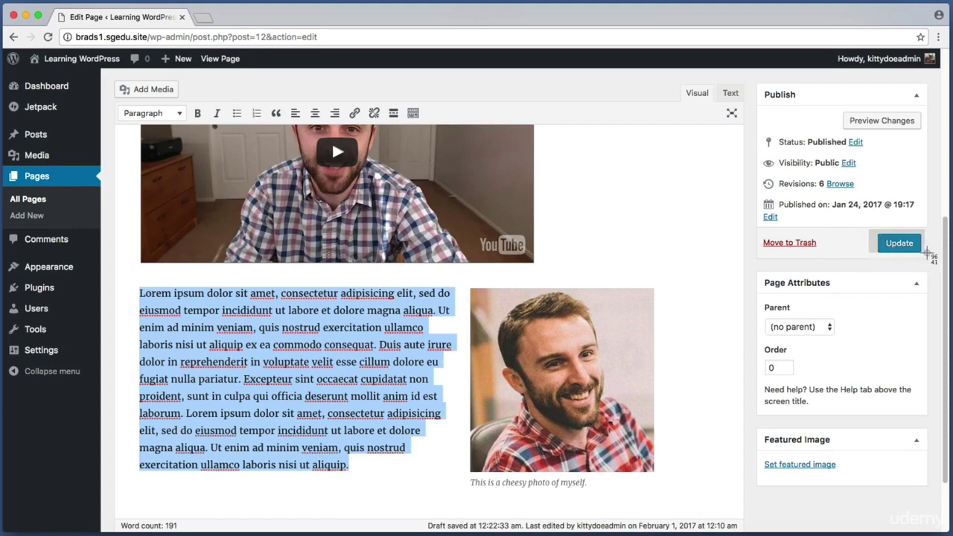
left_click(900, 245)
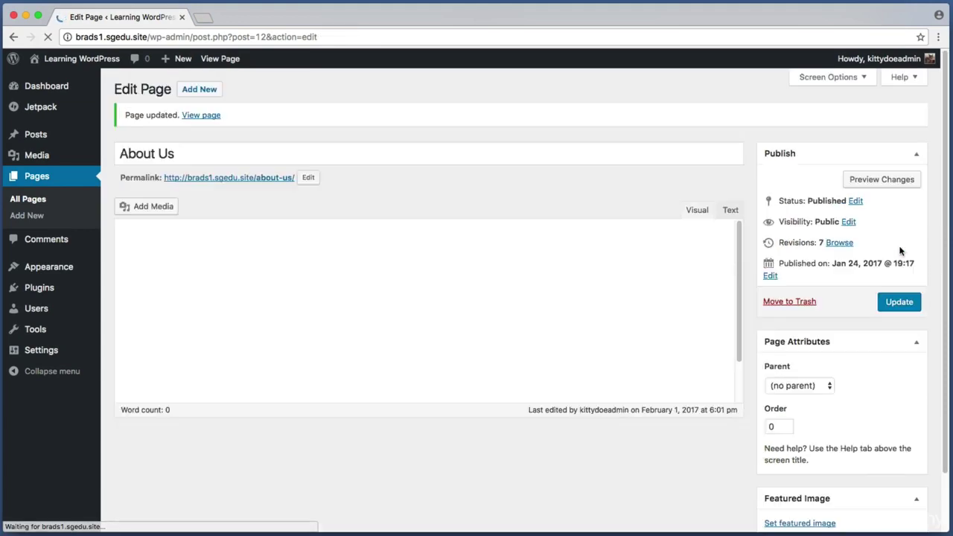
View the published About Us page and check the captioned photo beside the second paragraph
key("super+shift+4")
left_click_drag(106, 90, 279, 123)
left_click(211, 108)
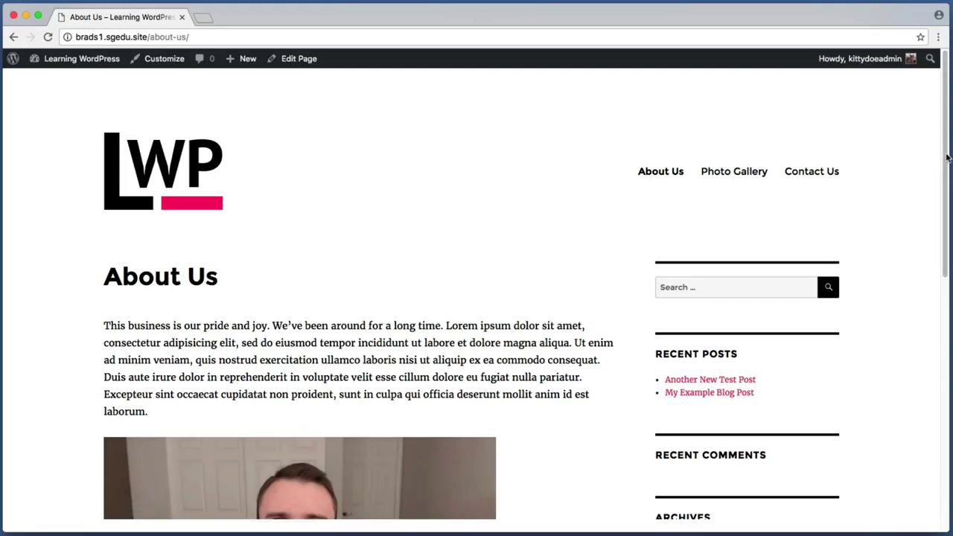
left_click_drag(948, 160, 949, 344)
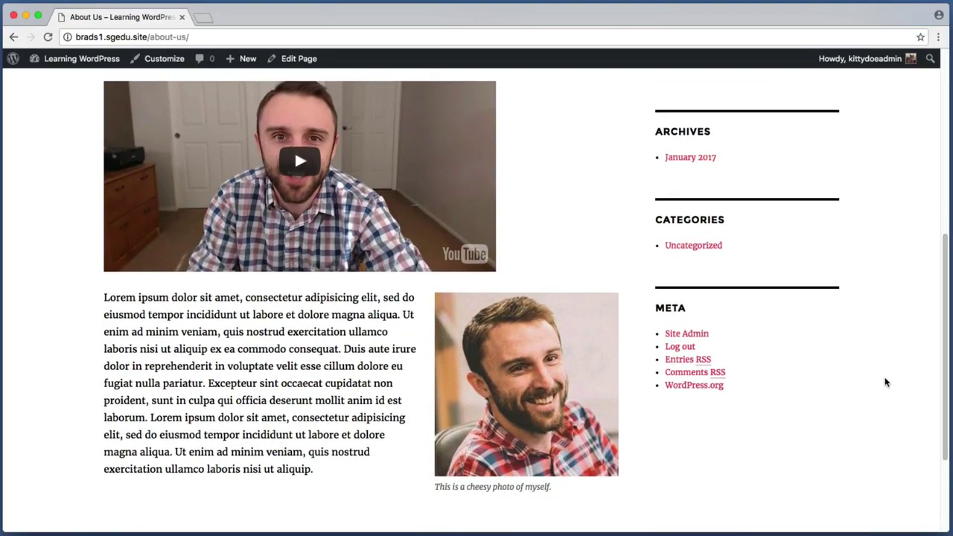
key("super+shift+4")
left_click_drag(429, 286, 633, 502)
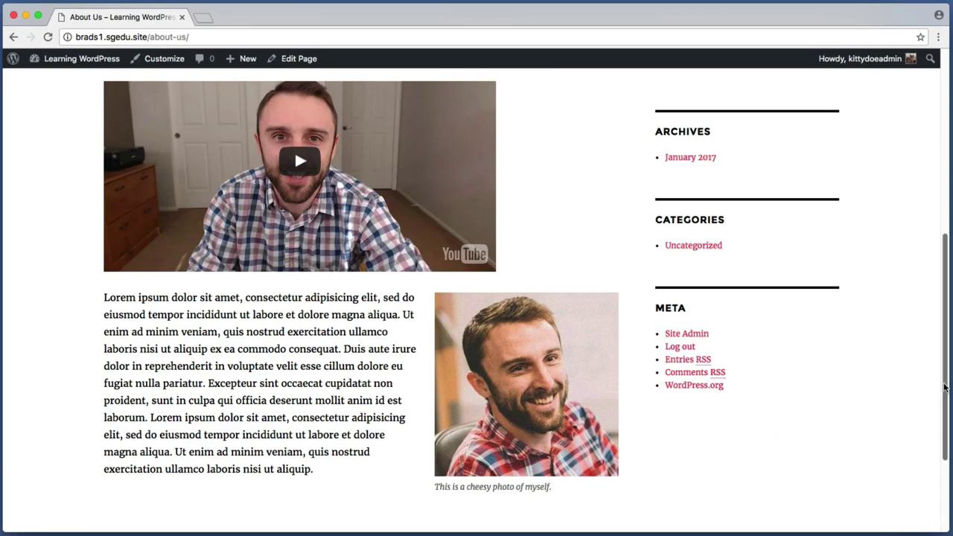
Examine the published page's title, the first paragraph and the gaps above both paragraphs where section headings could go
left_click_drag(943, 387, 949, 188)
key("super+shift+4")
left_click_drag(80, 253, 239, 305)
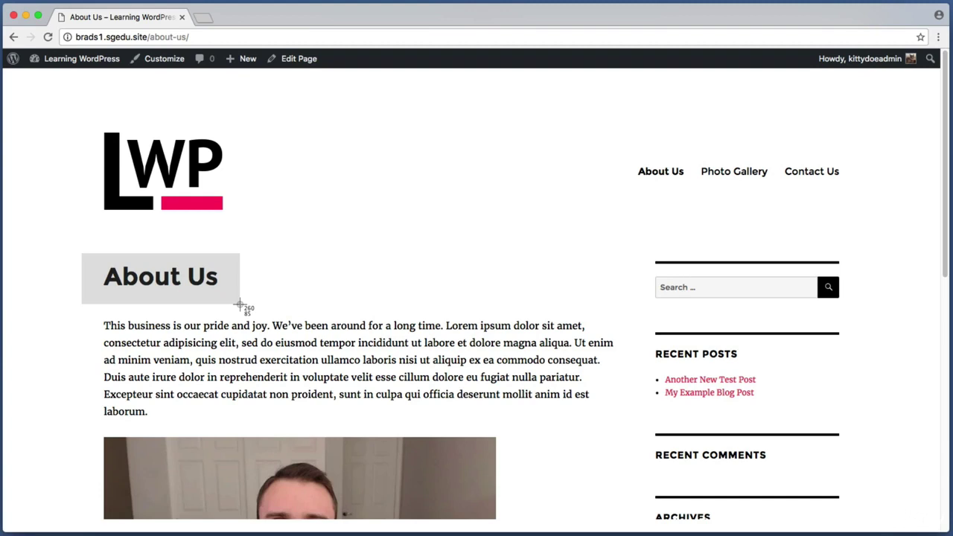
left_click_drag(239, 305, 238, 304)
scroll(206, 302, "down", 2)
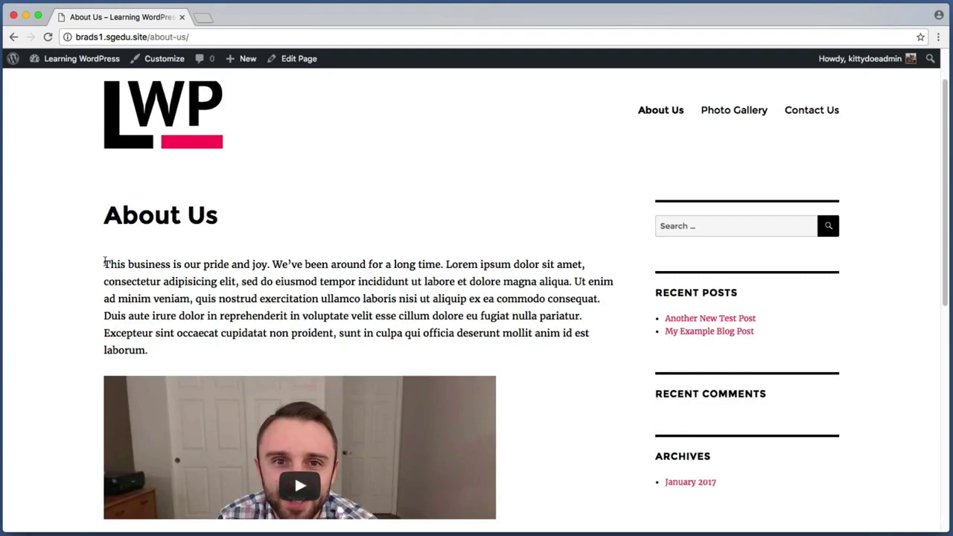
left_click_drag(105, 262, 263, 344)
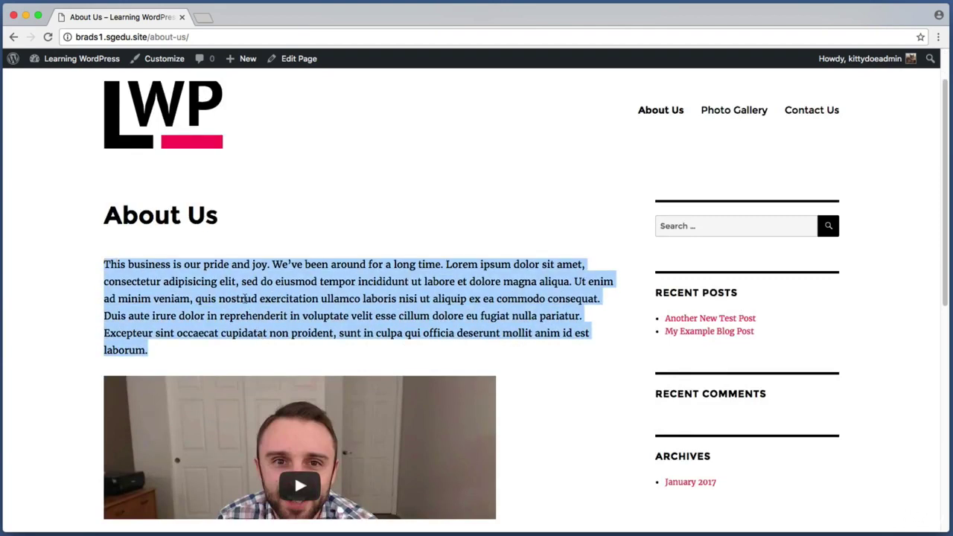
left_click(245, 299)
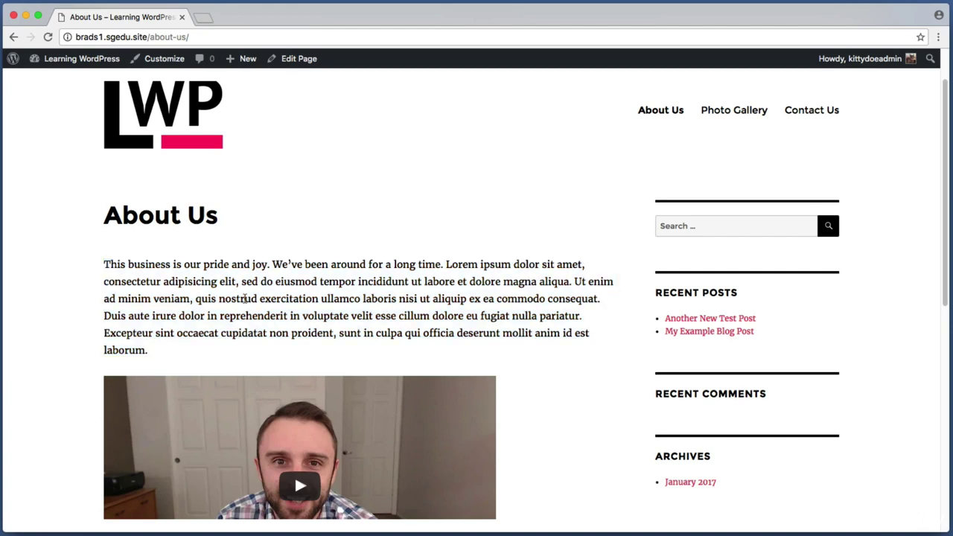
key("super+shift+4")
left_click_drag(93, 199, 241, 233)
key("super+shift+4")
left_click_drag(102, 236, 275, 257)
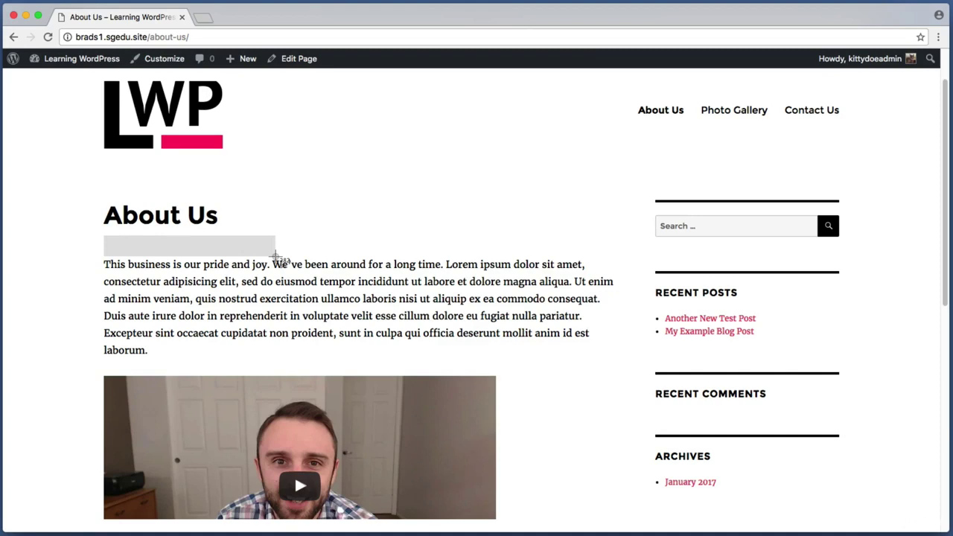
left_click_drag(276, 257, 273, 256)
scroll(72, 261, "down", 5)
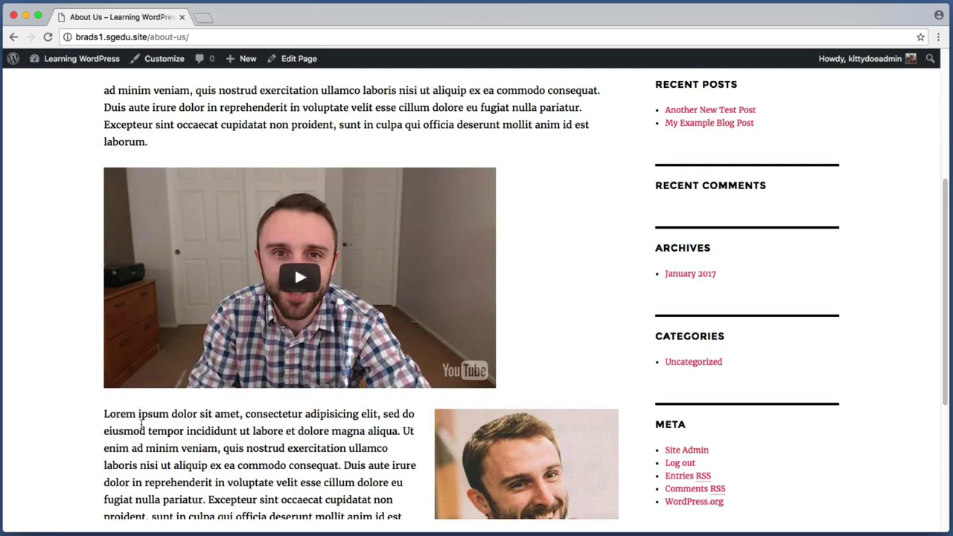
key("super+shift+4")
left_click_drag(106, 393, 260, 406)
Reopen the About Us page for editing and locate its page title
key("super+shift+4")
left_click_drag(267, 72, 325, 42)
left_click(308, 59)
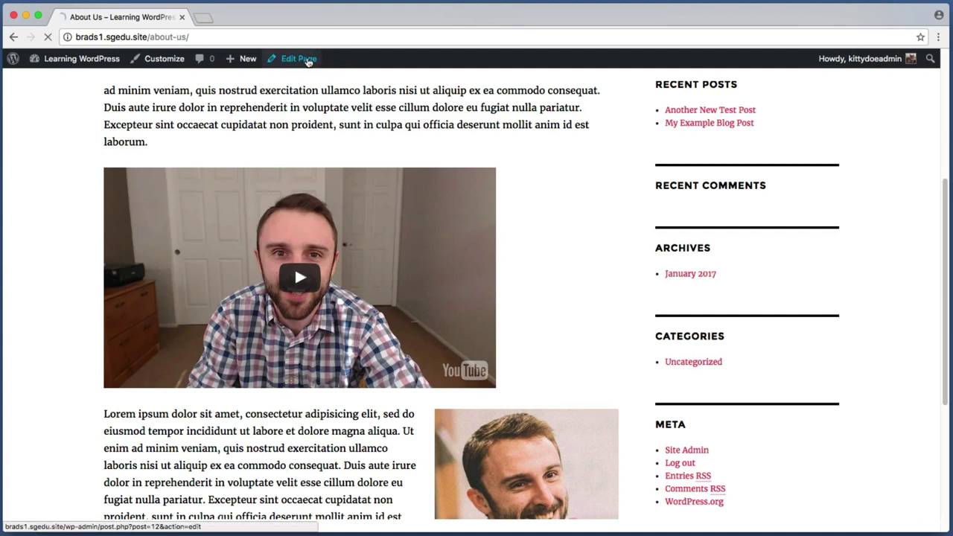
key("super+shift+4")
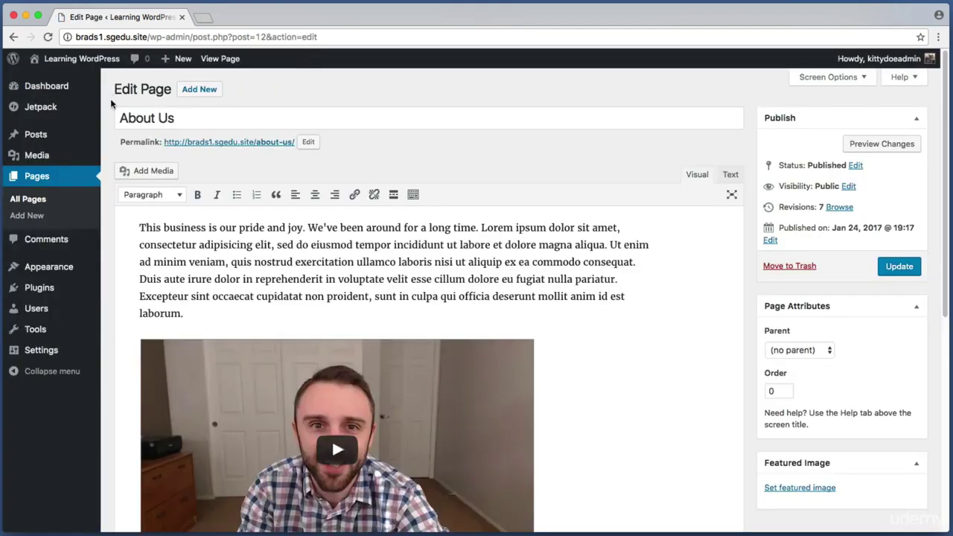
left_click_drag(110, 104, 267, 129)
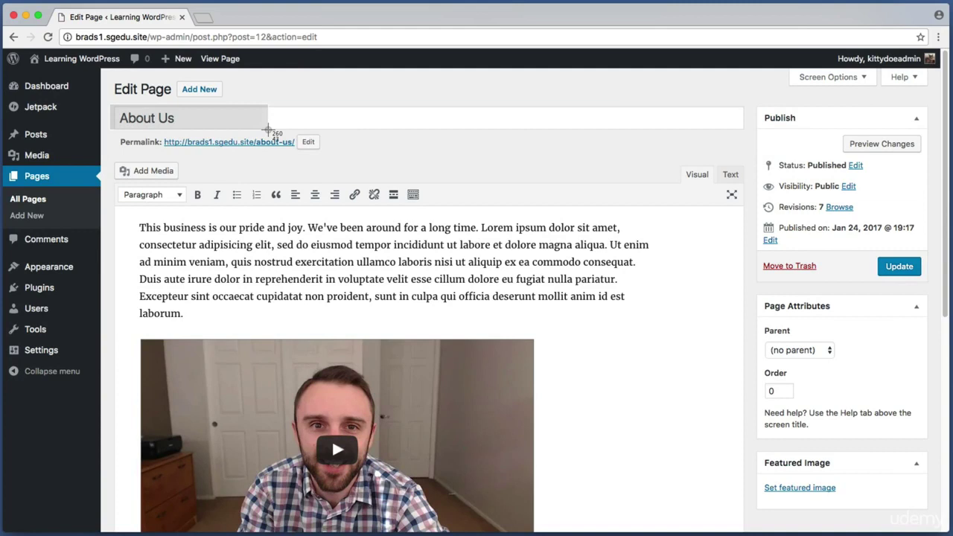
left_click_drag(268, 129, 267, 129)
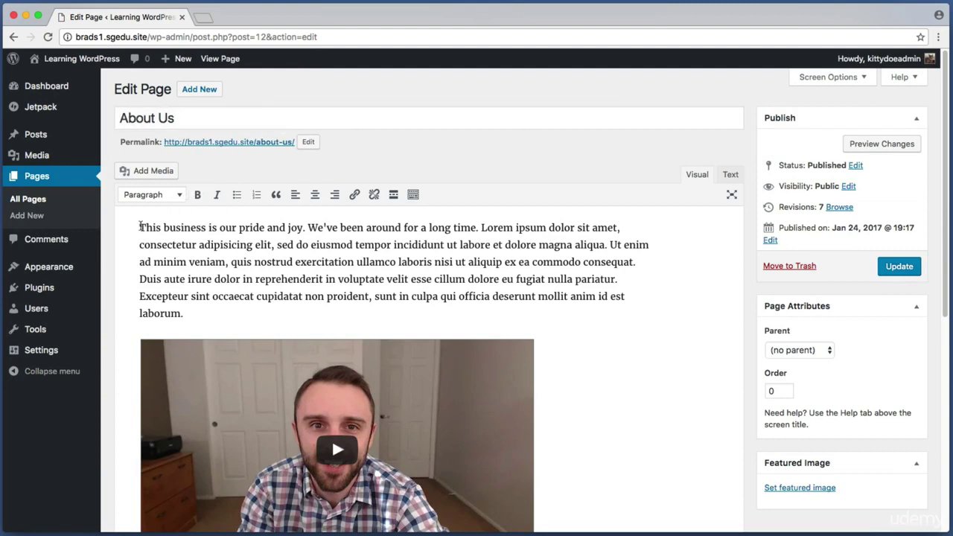
Insert a new line above the first paragraph with the placeholder text "jaskfkjlsd"
left_click_drag(141, 226, 362, 279)
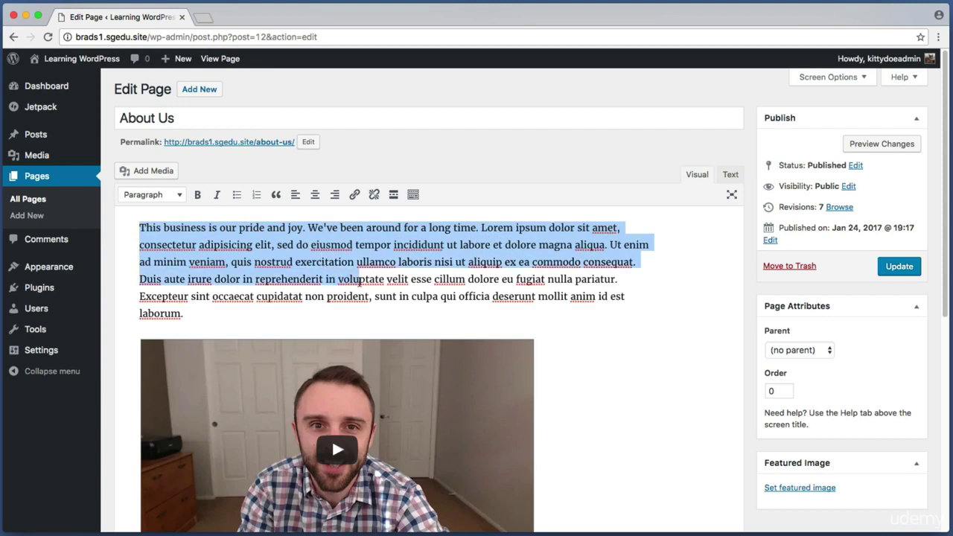
left_click(141, 230)
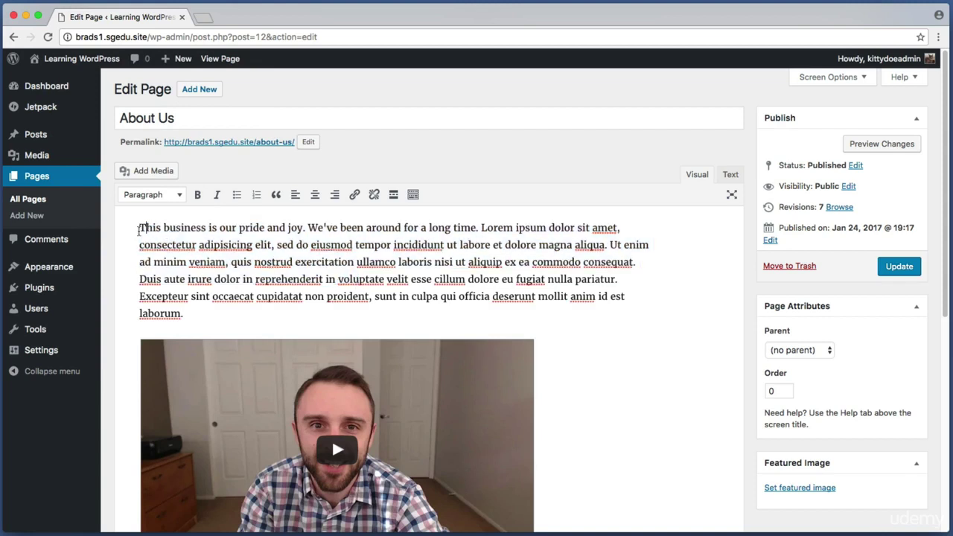
key("Return")
key("Up")
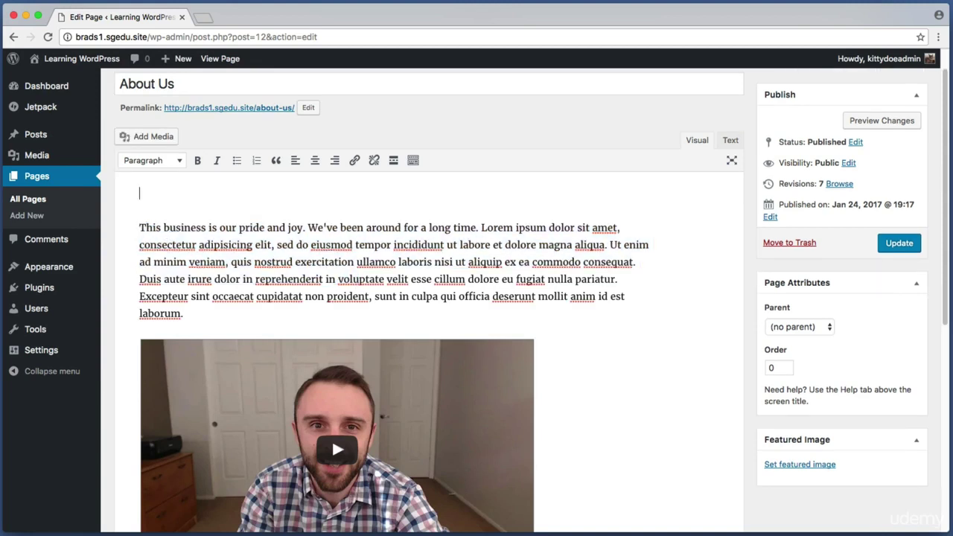
type("jaskfkjlsd")
Try the Heading 1 and Heading 2 styles on the placeholder line above the first paragraph
left_click_drag(196, 195, 139, 194)
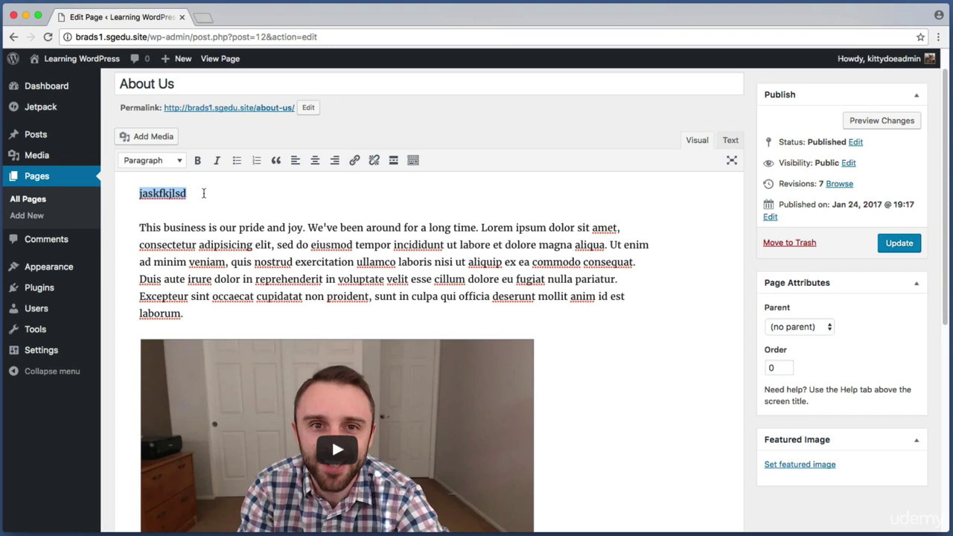
left_click_drag(209, 194, 91, 195)
left_click_drag(186, 313, 130, 231)
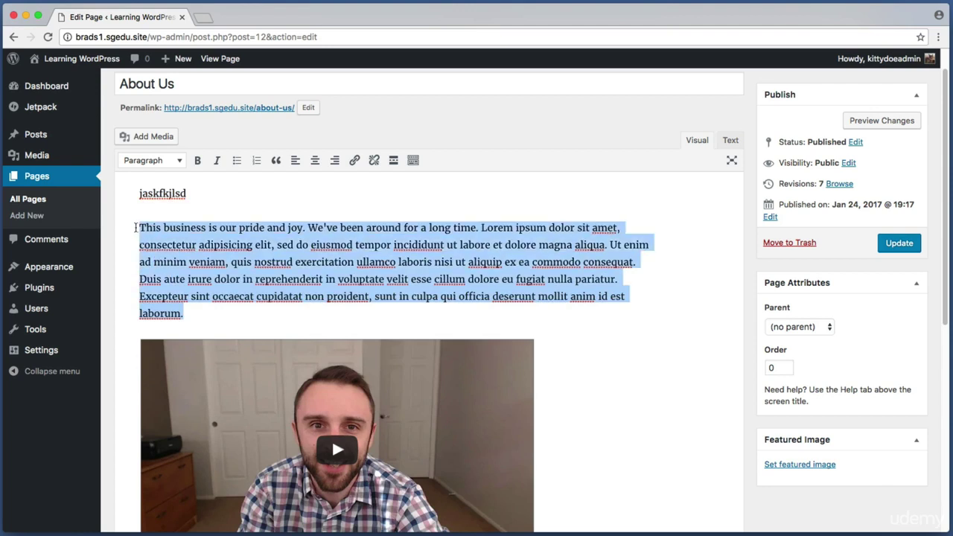
left_click_drag(190, 192, 109, 191)
left_click(203, 195)
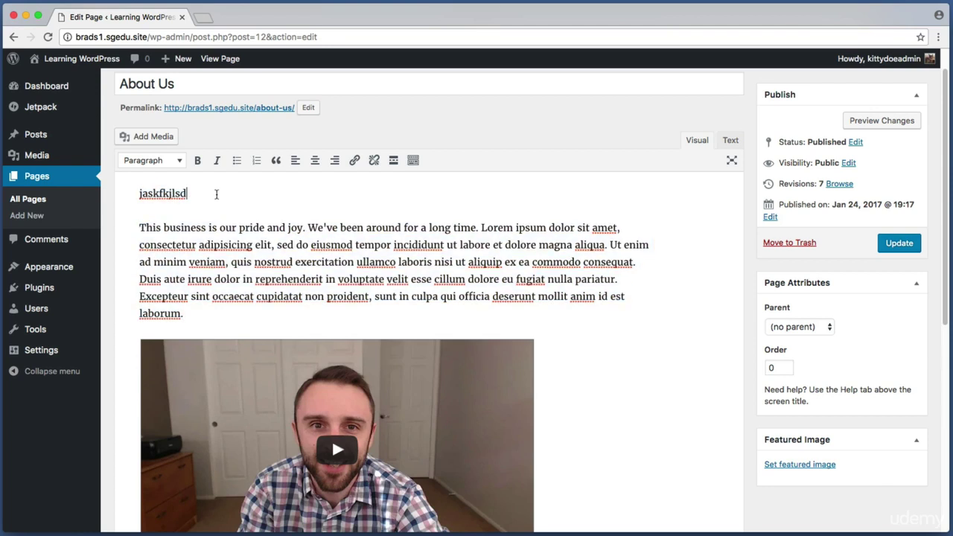
double_click(204, 192)
left_click_drag(200, 193, 89, 193)
key("super+shift+4")
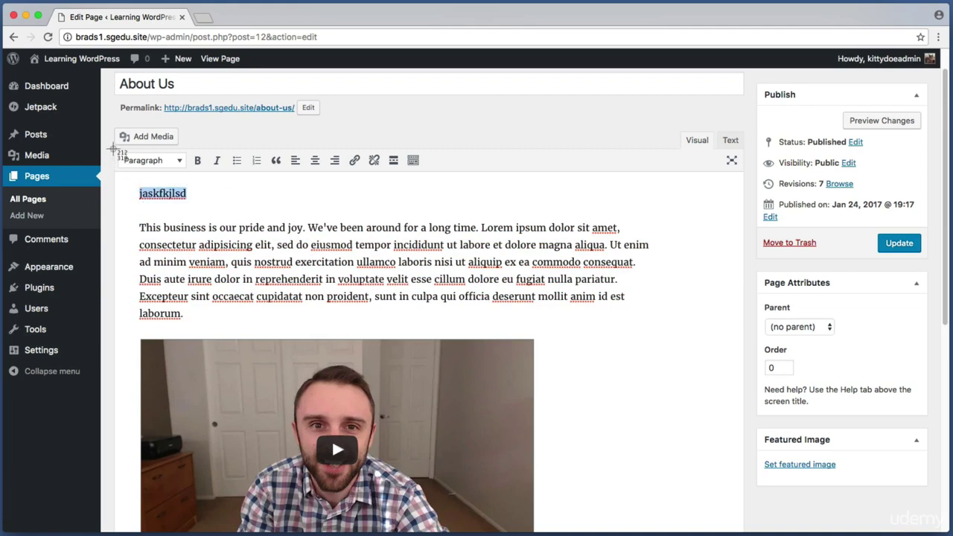
left_click_drag(114, 149, 188, 179)
left_click(171, 165)
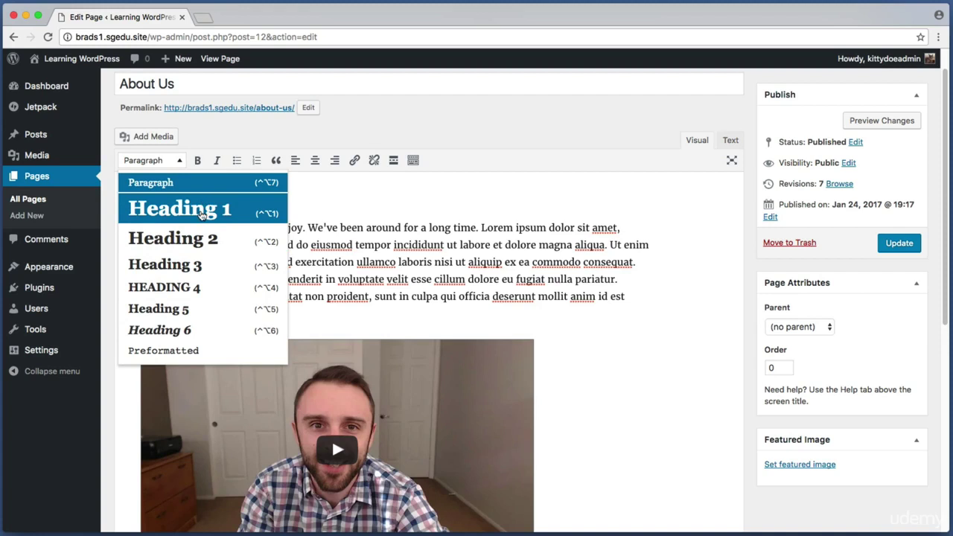
left_click(201, 215)
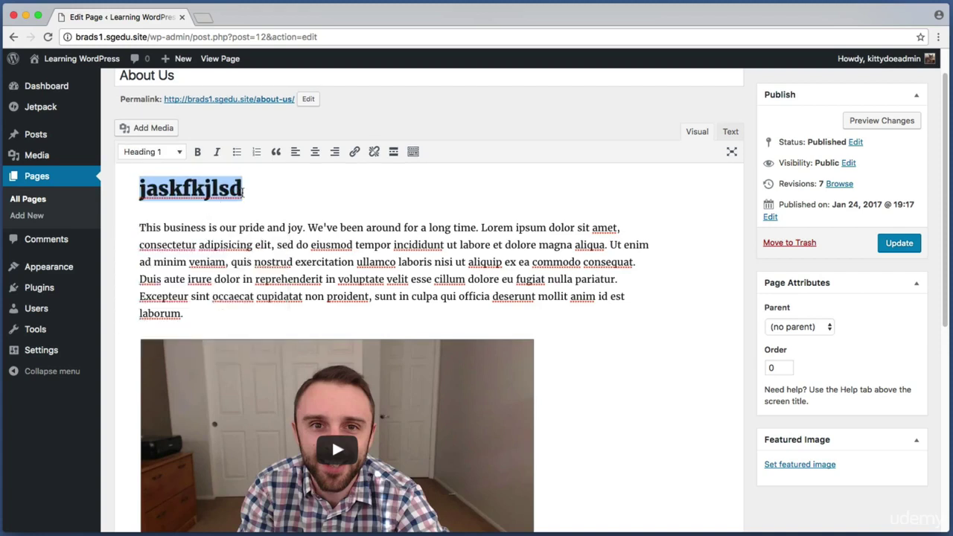
left_click(181, 156)
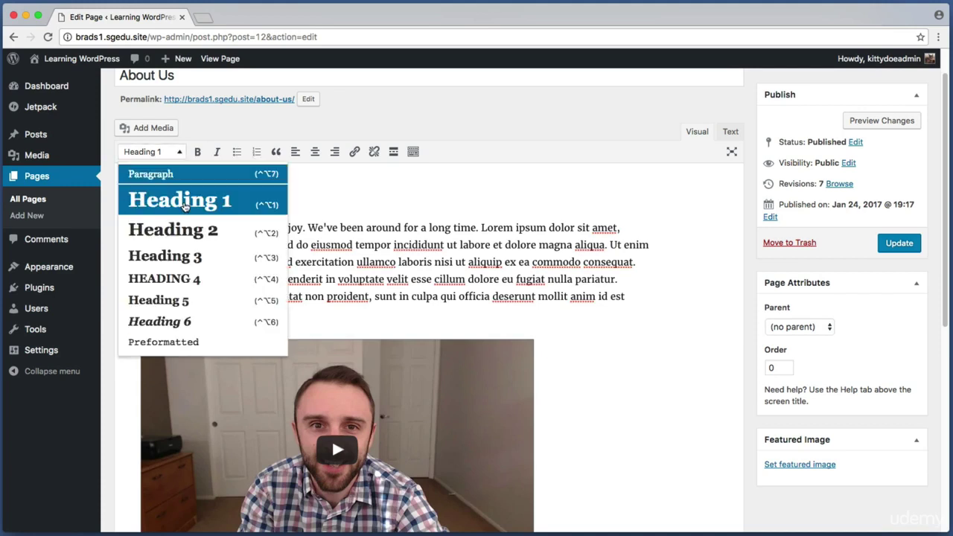
left_click(189, 236)
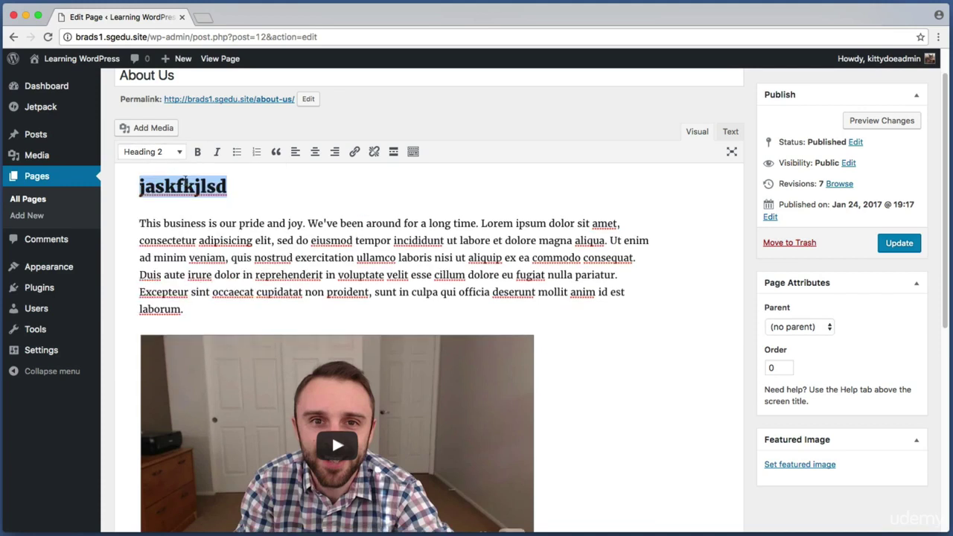
Format the placeholder line above the first paragraph as Heading 3
left_click(181, 156)
left_click(192, 255)
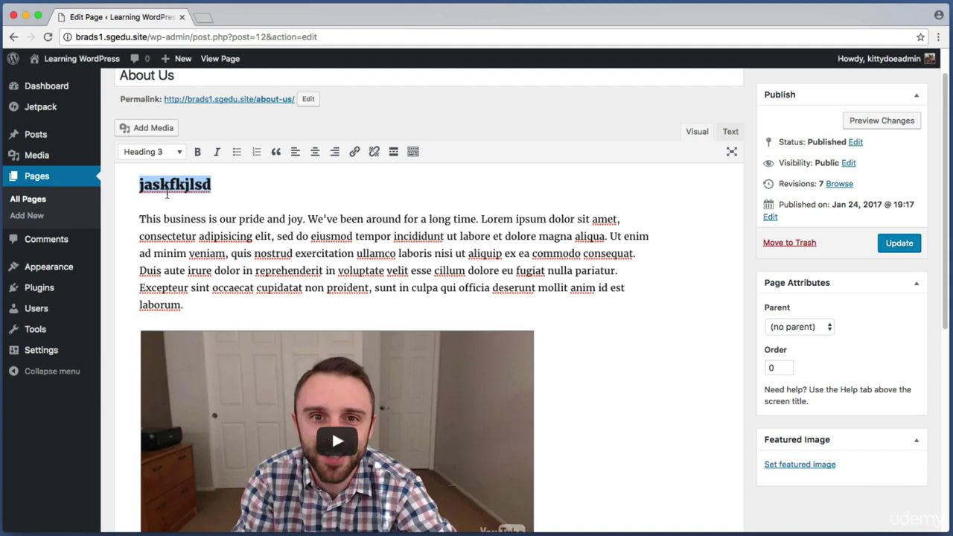
left_click(165, 152)
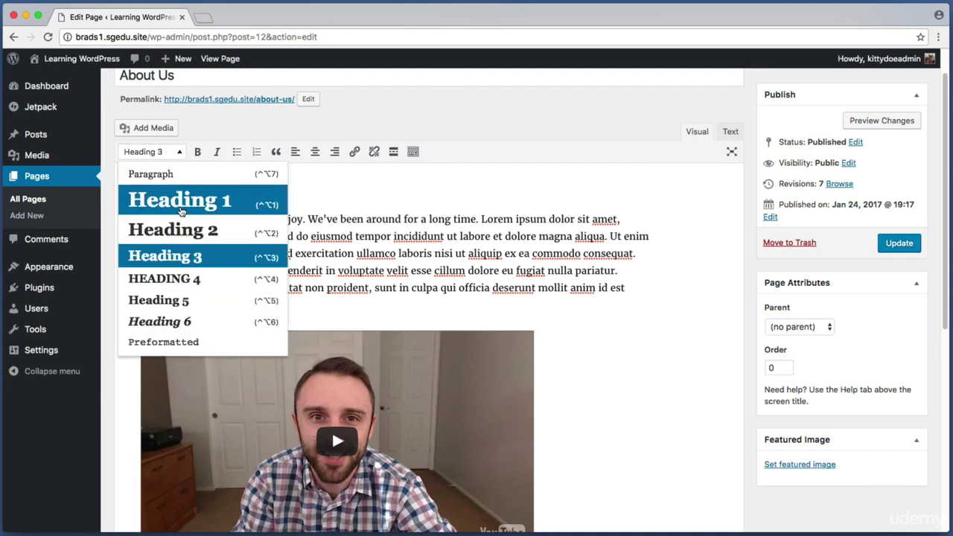
left_click(172, 153)
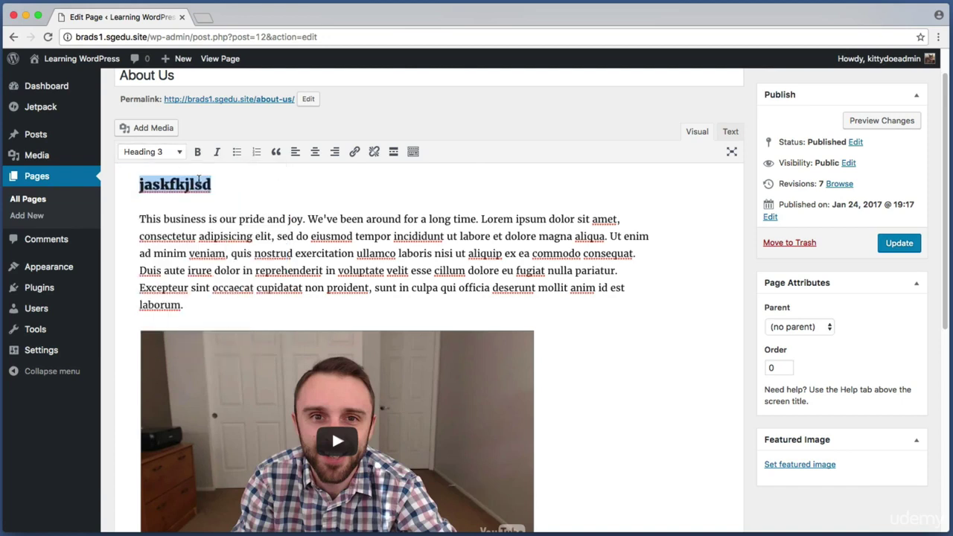
Replace the placeholder heading text above the first paragraph with "About the Company"
key("Right")
key("BackSpace")
key("BackSpace")
key("BackSpace")
key("BackSpace")
key("BackSpace")
key("BackSpace")
key("BackSpace")
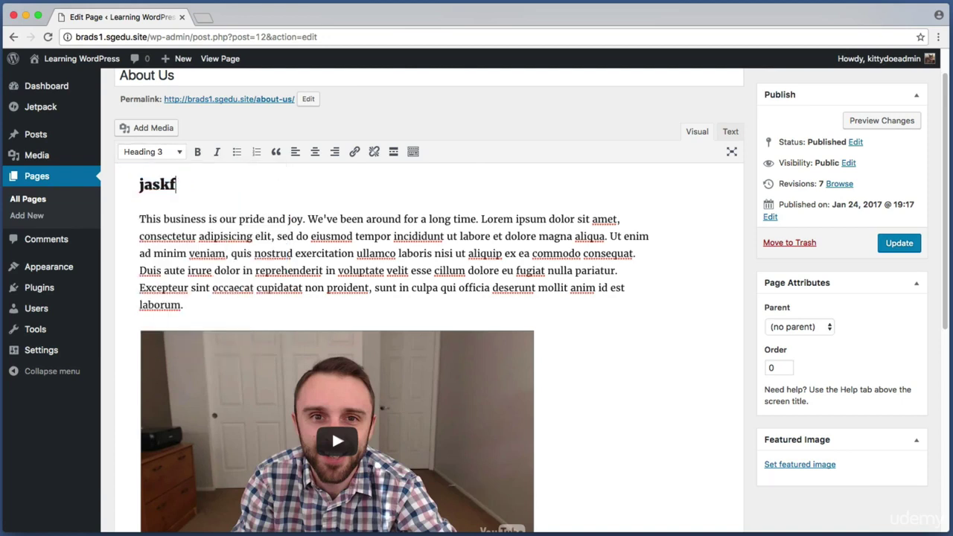
key("BackSpace")
key("BackSpace")
type("bout")
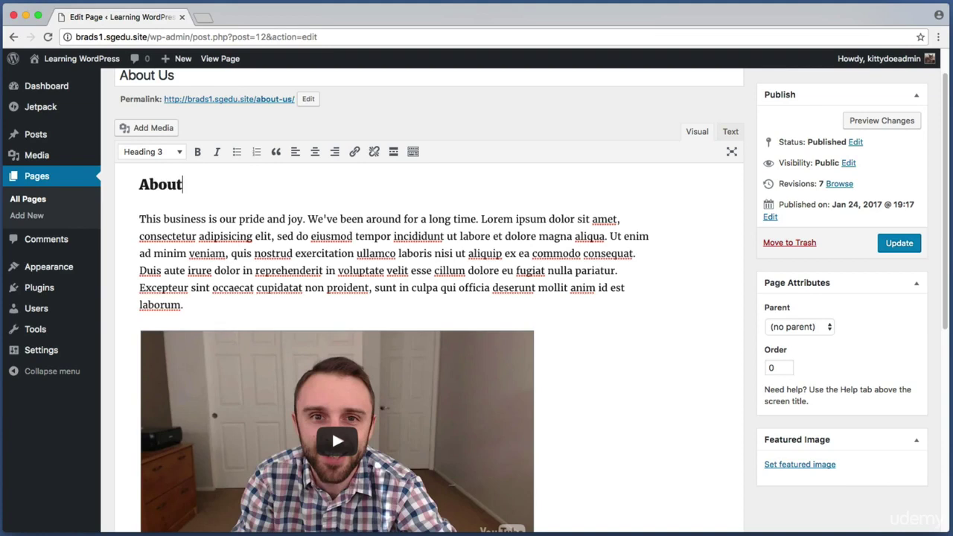
type(" the Company")
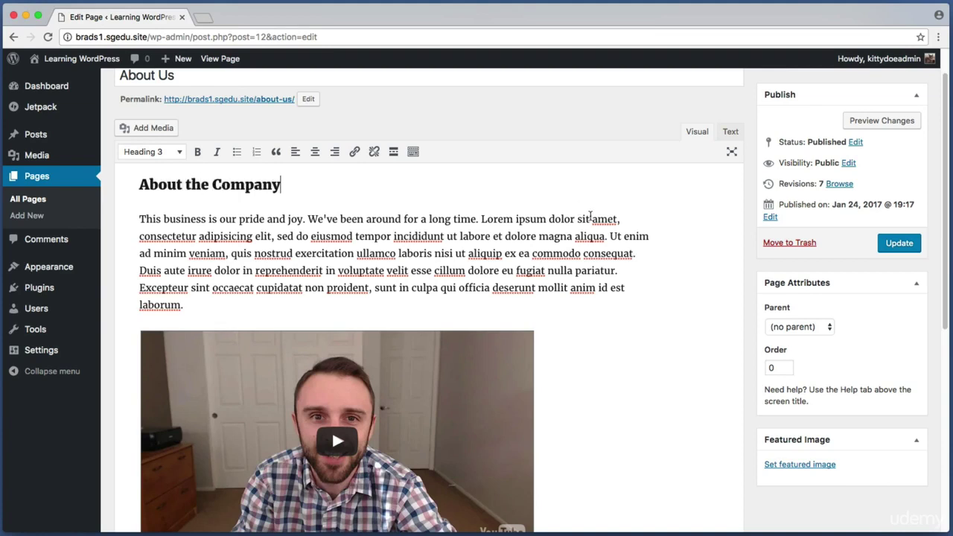
Add the line "About Me" between the video and the second paragraph, formatted as Heading 3
scroll(605, 249, "down", 5)
scroll(607, 252, "down", 1)
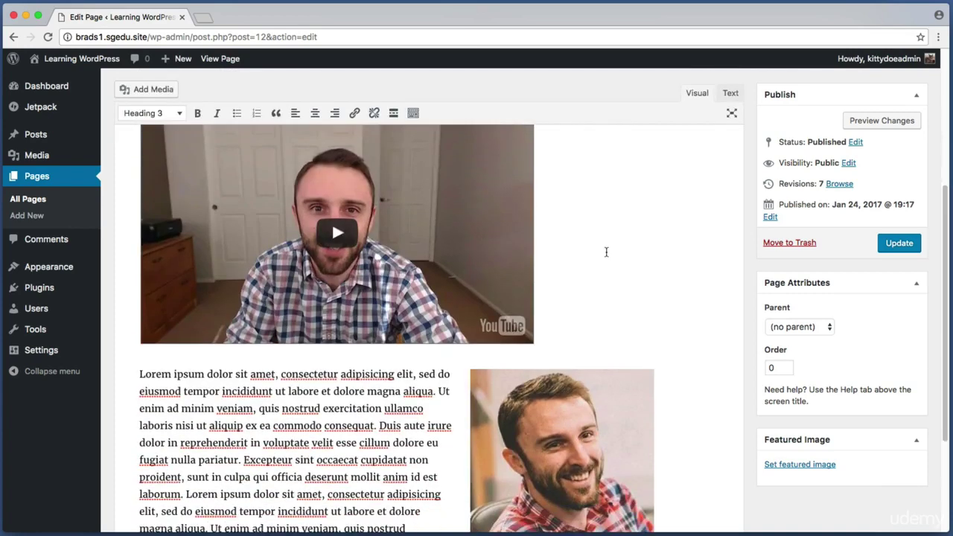
left_click(599, 231)
key("Return")
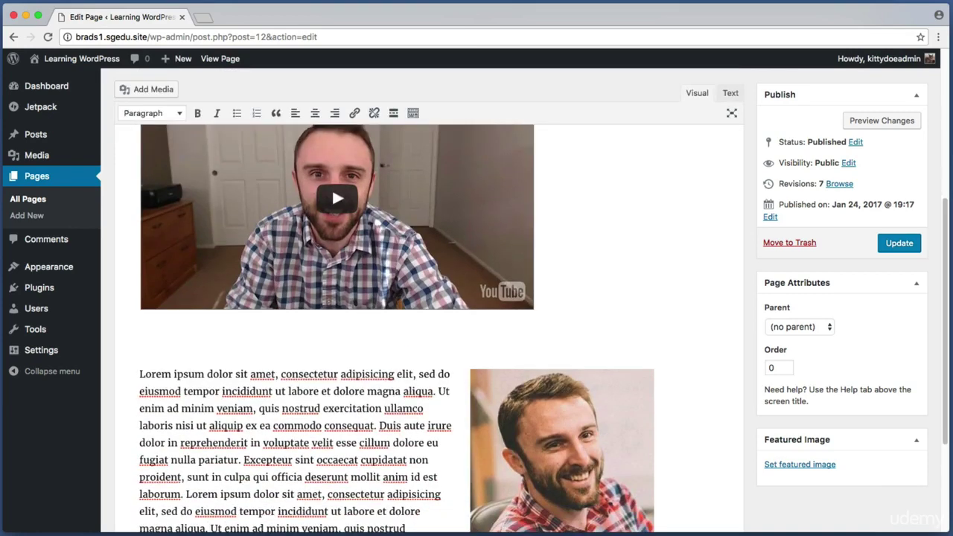
type("About Me")
left_click_drag(187, 339, 130, 345)
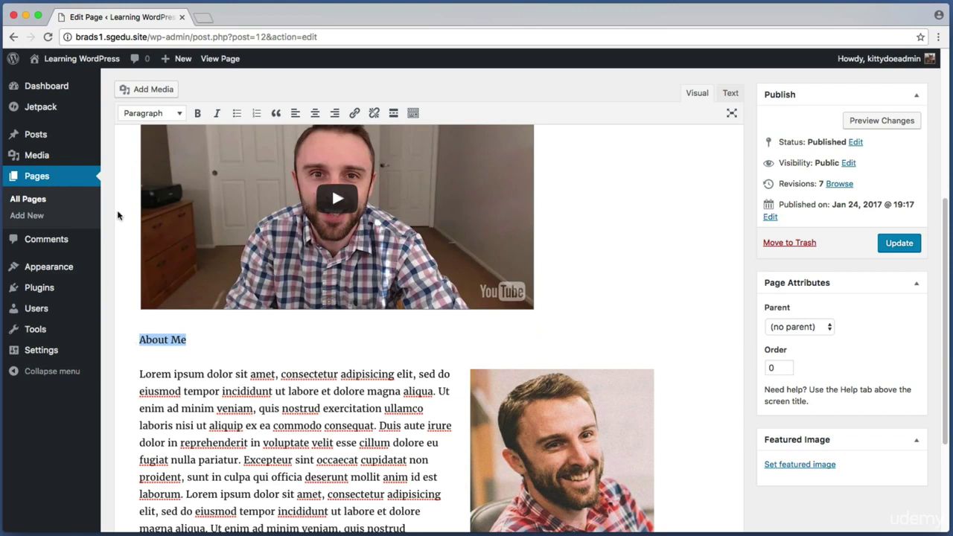
left_click(136, 117)
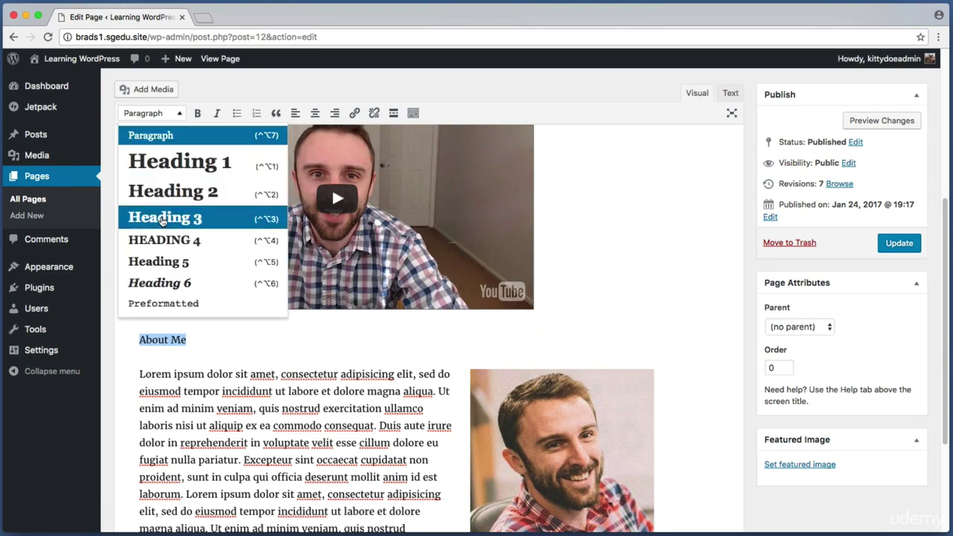
left_click(163, 220)
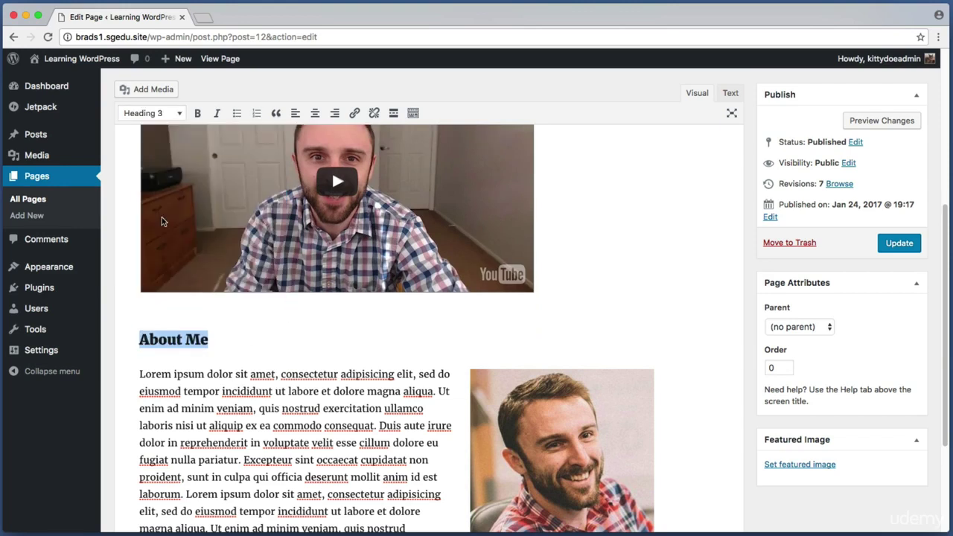
Deselect the "About Me" heading and update the About Us page to save its new section headings
left_click(224, 341)
key("super+shift+4")
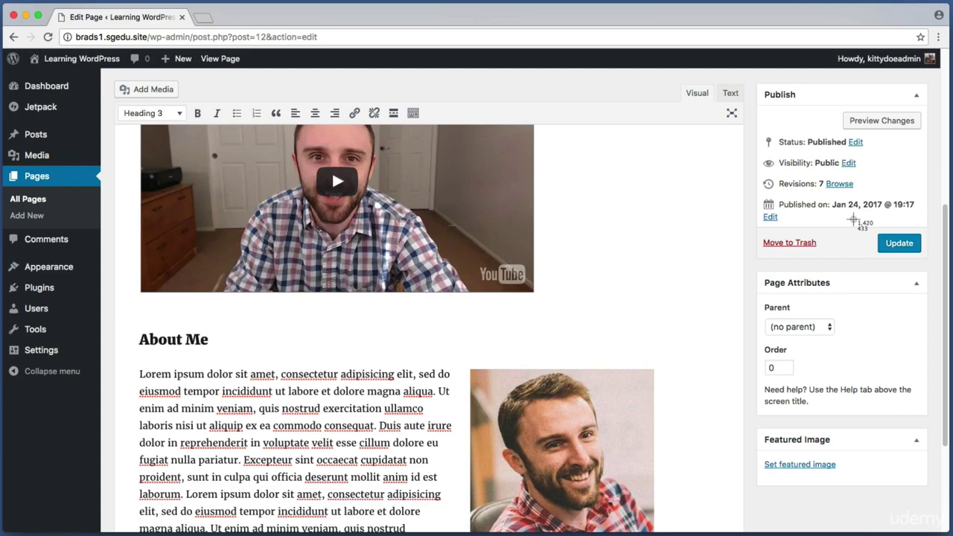
left_click_drag(861, 223, 952, 271)
left_click(900, 251)
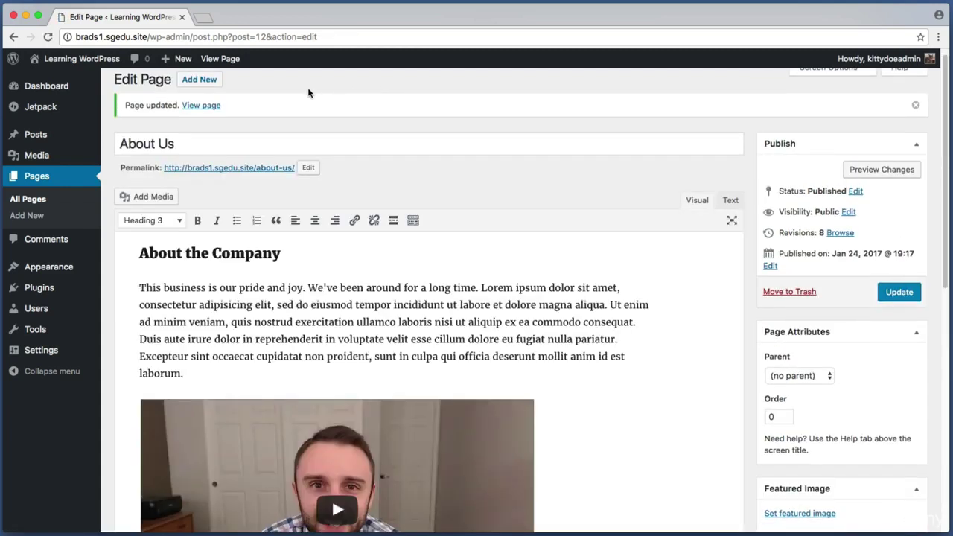
View the live About Us page and check the "About the Company" and "About Me" headings
left_click(214, 106)
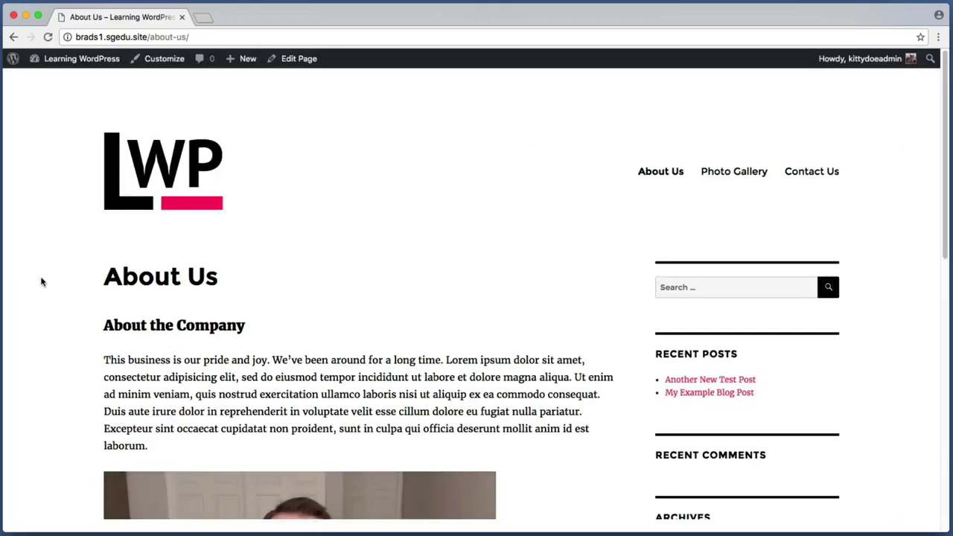
key("super+shift+4")
left_click_drag(90, 311, 266, 342)
scroll(38, 300, "down", 5)
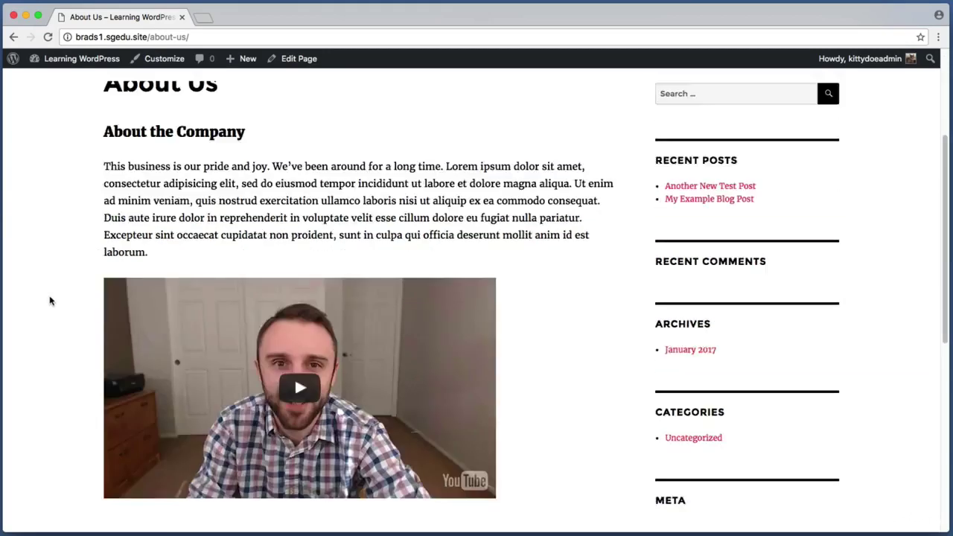
scroll(50, 300, "down", 5)
key("super+shift+4")
left_click_drag(90, 302, 249, 336)
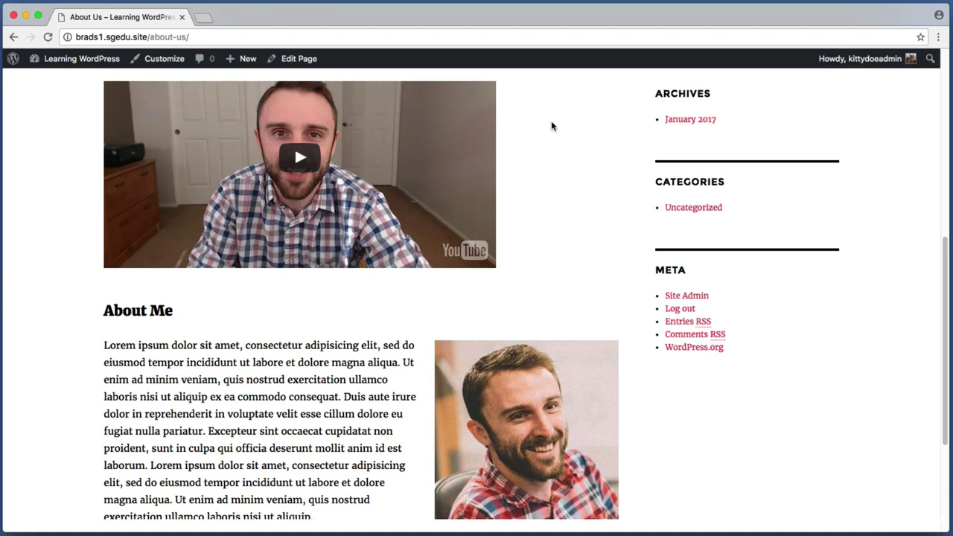
key("super+shift+4")
left_click_drag(361, 38, 2, 79)
key("super+shift+4")
left_click_drag(223, 49, 257, 76)
mouse_move(242, 62)
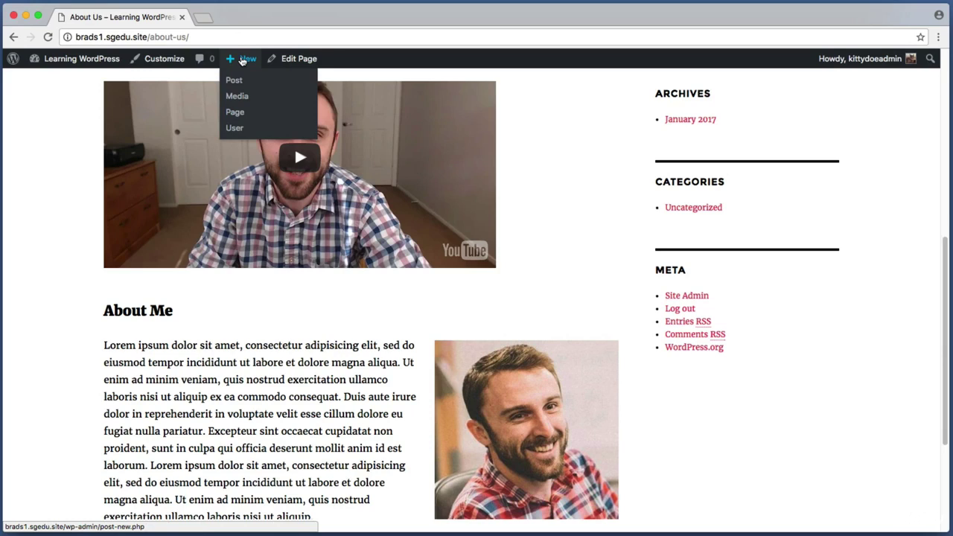
Go from the live page to the site's Dashboard and start a new blank page
key("super+shift+4")
left_click_drag(38, 78, 127, 52)
left_click(82, 59)
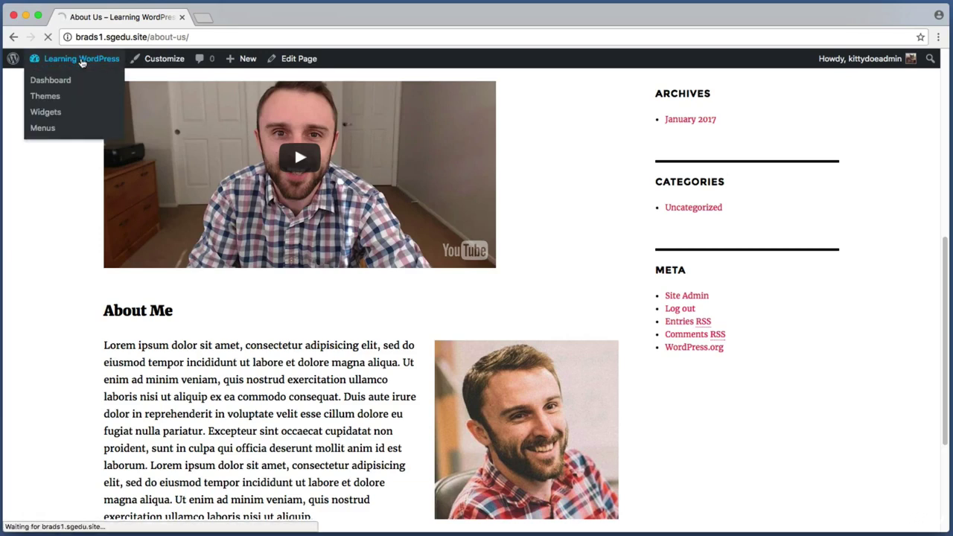
key("super+shift+4")
left_click_drag(109, 88, 23, 382)
mouse_move(45, 221)
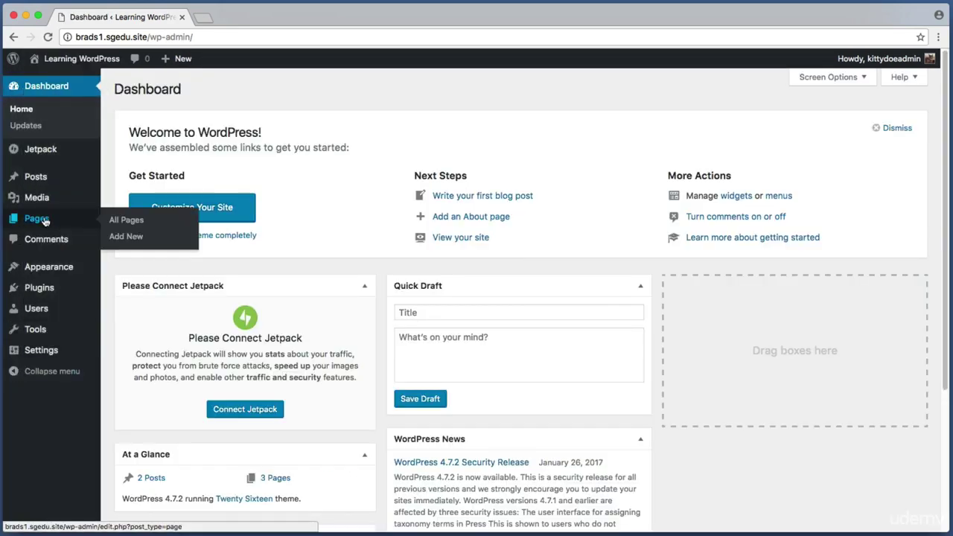
left_click(135, 239)
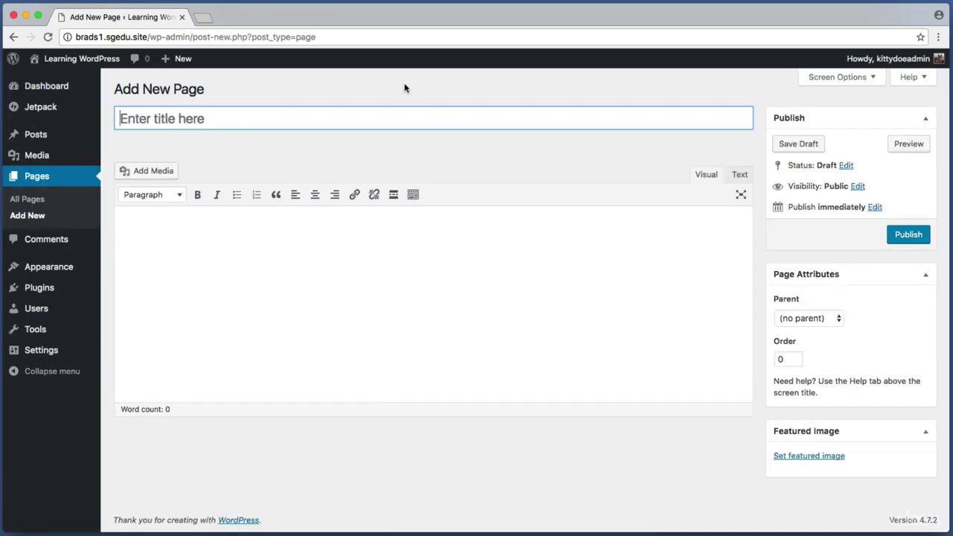